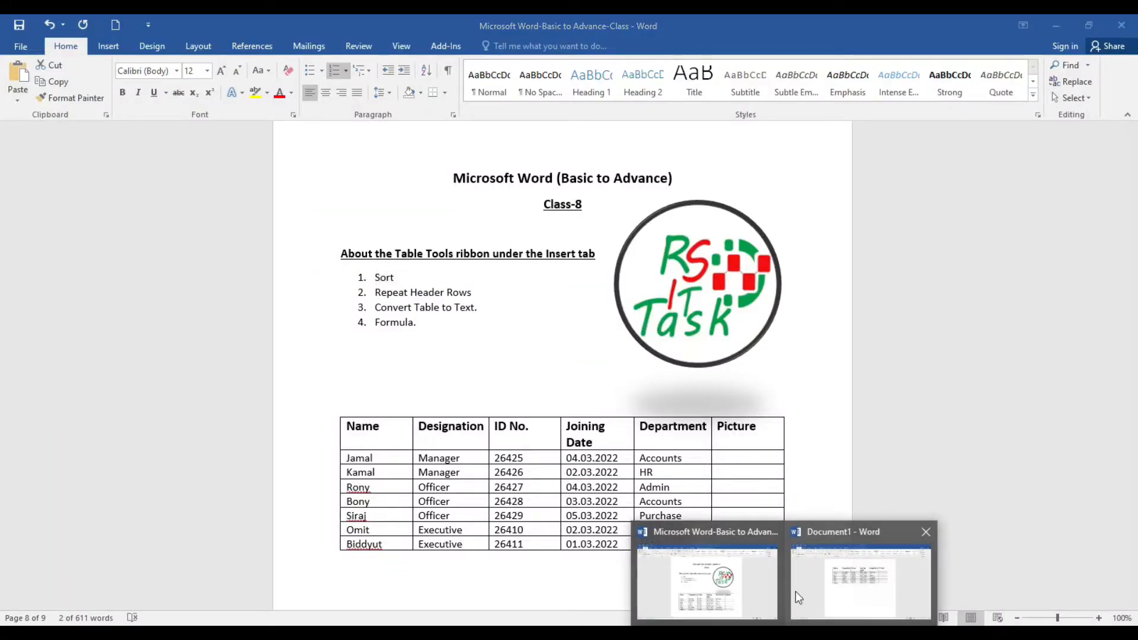
- Switch to Document1 and sort the employee table by Joining Date in ascending order, treating the first row as a header
{"action": "left_click", "coordinate": [870, 582]}
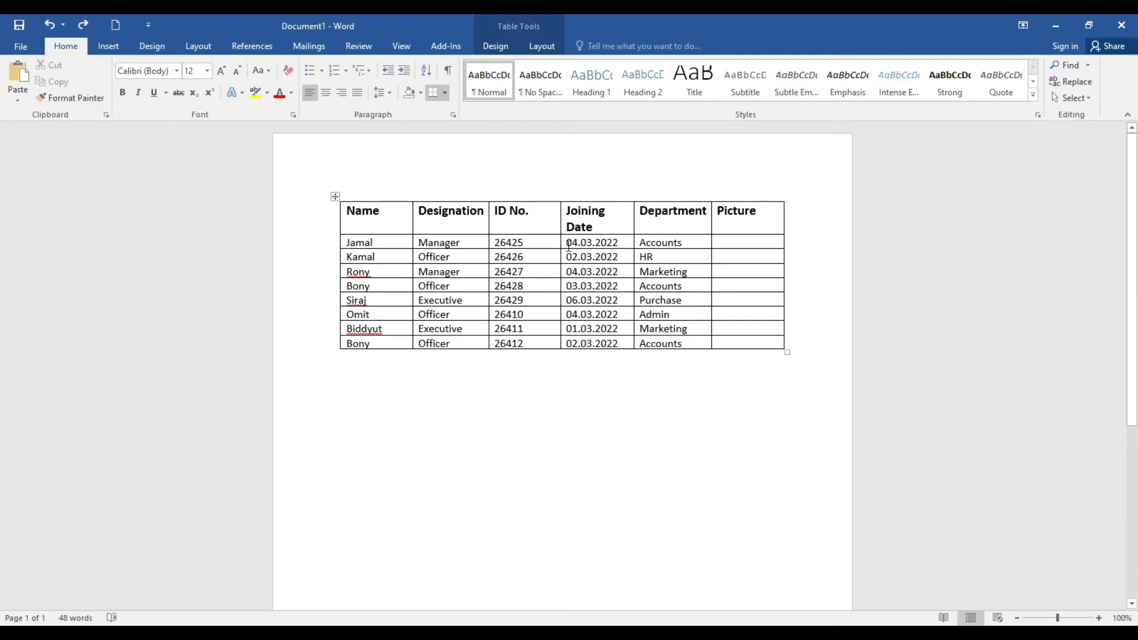
{"action": "left_click", "coordinate": [619, 243]}
{"action": "left_click", "coordinate": [540, 46]}
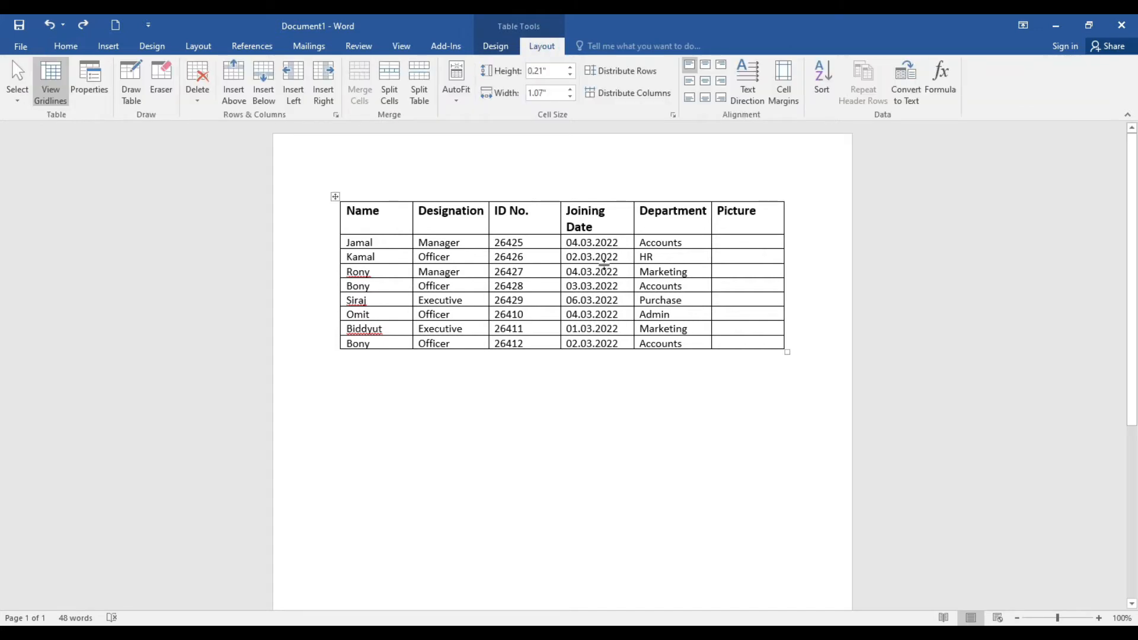
{"action": "left_click", "coordinate": [826, 98]}
{"action": "left_click_drag", "start_coordinate": [617, 202], "coordinate": [922, 186]}
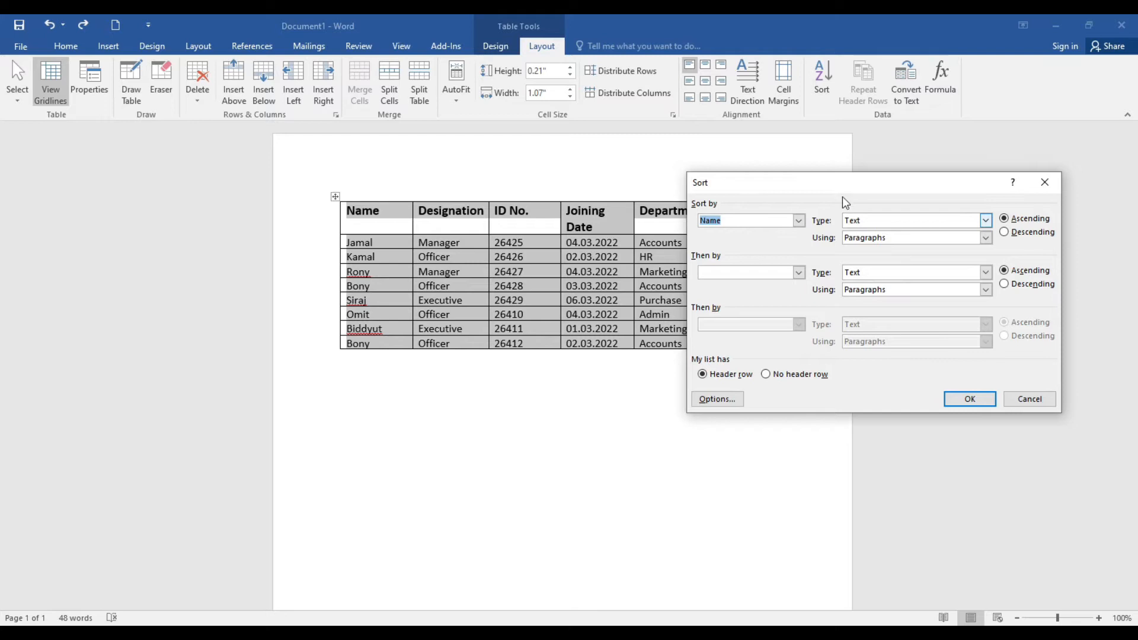
{"action": "left_click", "coordinate": [798, 221]}
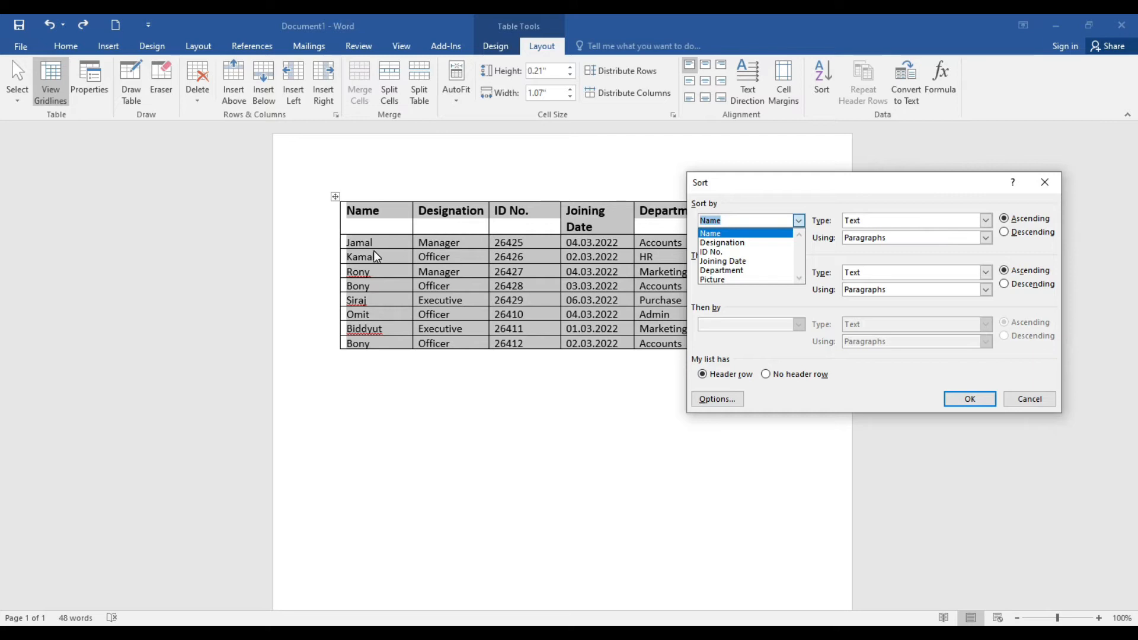
{"action": "left_click", "coordinate": [736, 261]}
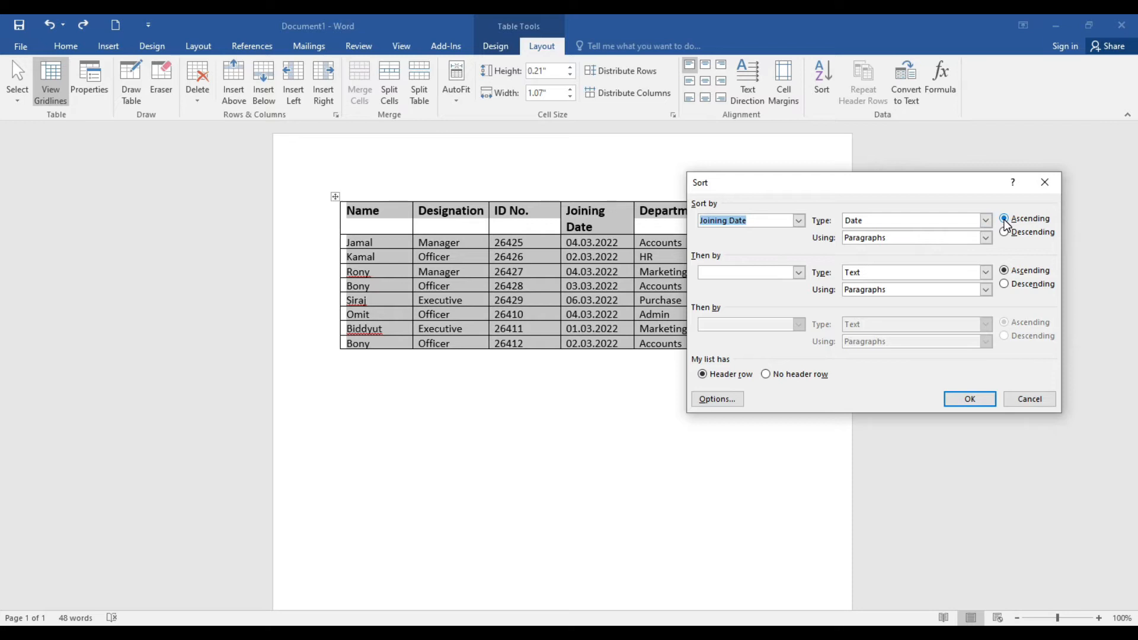
{"action": "left_click", "coordinate": [986, 400]}
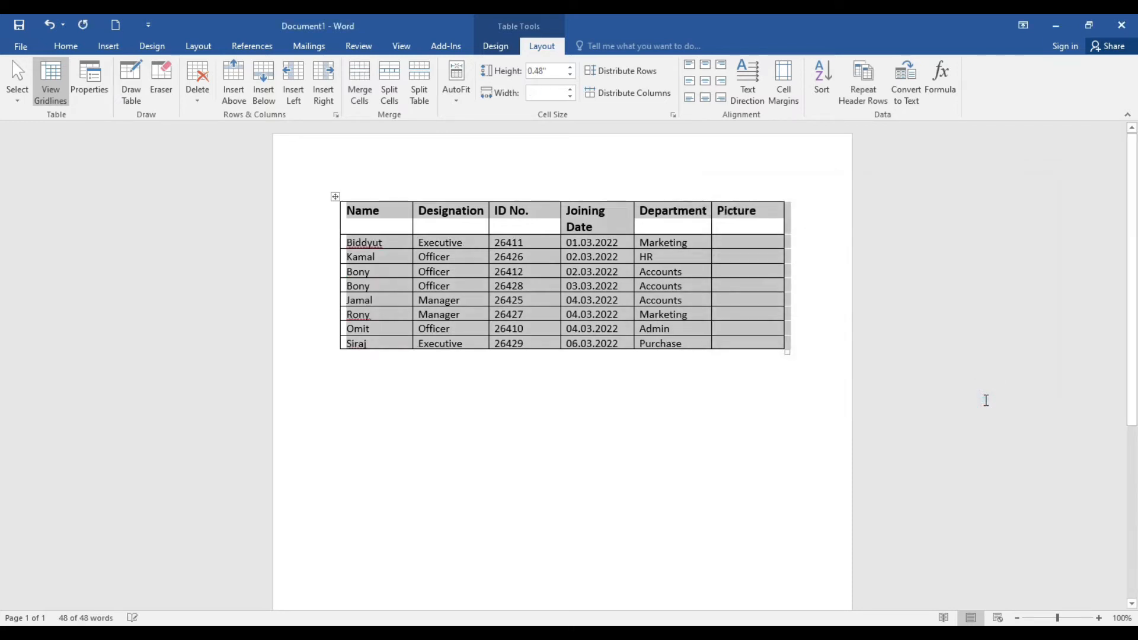
- Sort the employee table by Designation as text in ascending order
{"action": "left_click", "coordinate": [578, 258]}
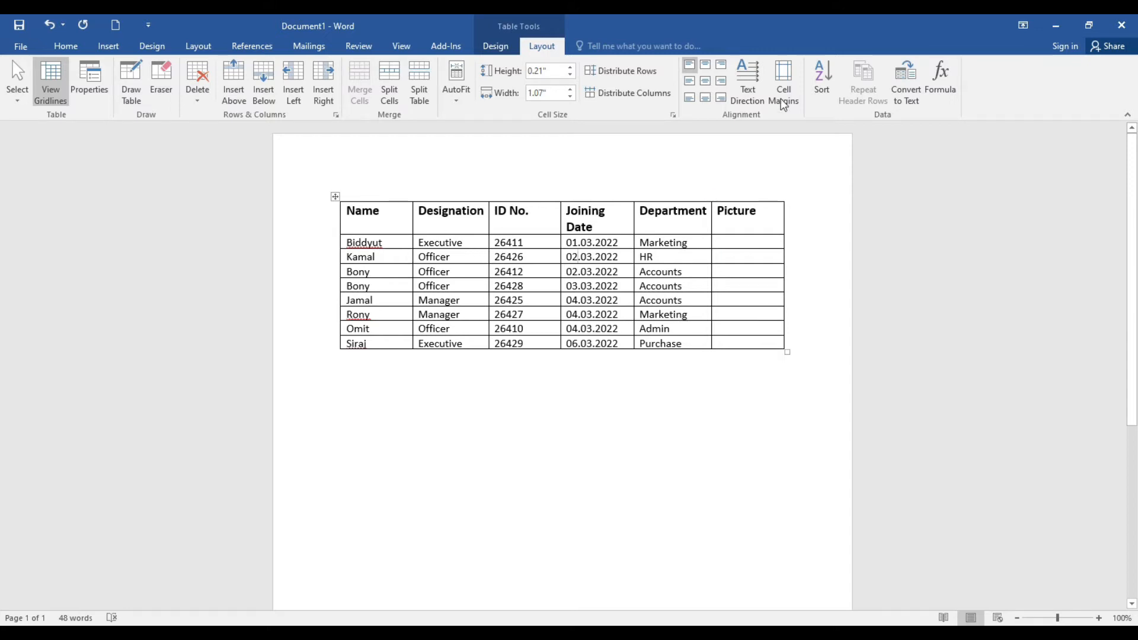
{"action": "left_click", "coordinate": [820, 83]}
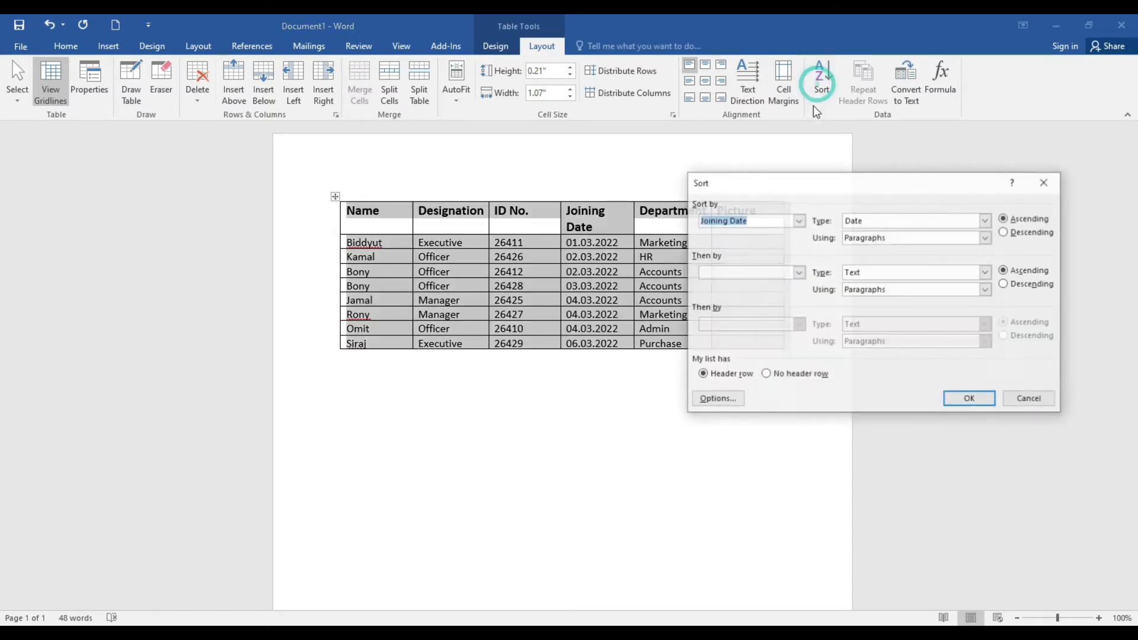
{"action": "left_click", "coordinate": [797, 221]}
{"action": "left_click", "coordinate": [729, 242]}
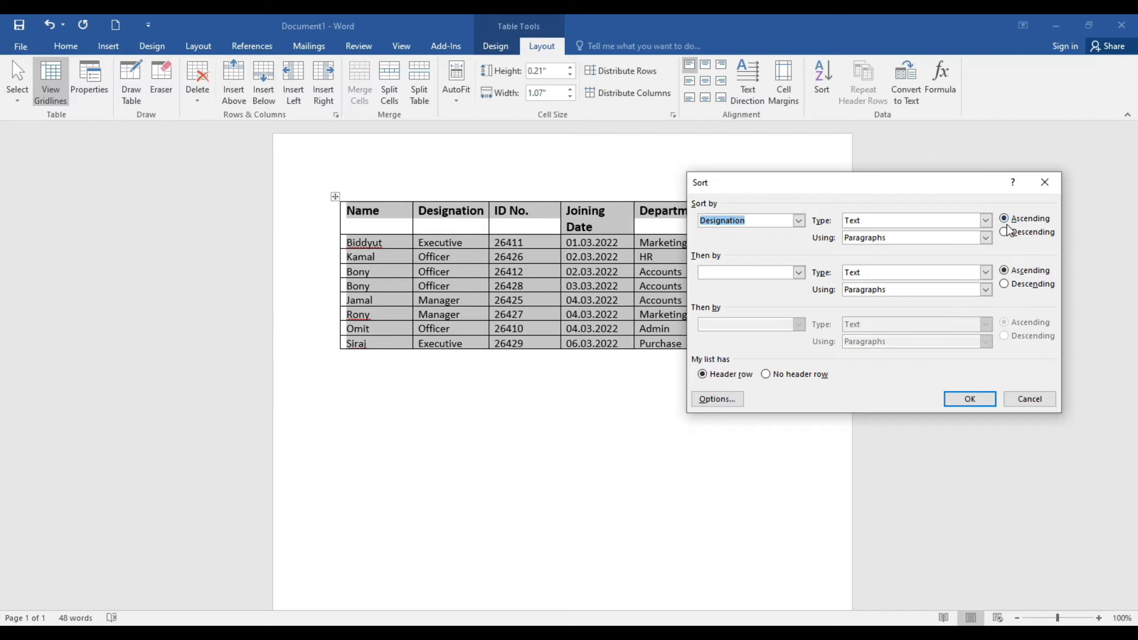
{"action": "left_click", "coordinate": [981, 406]}
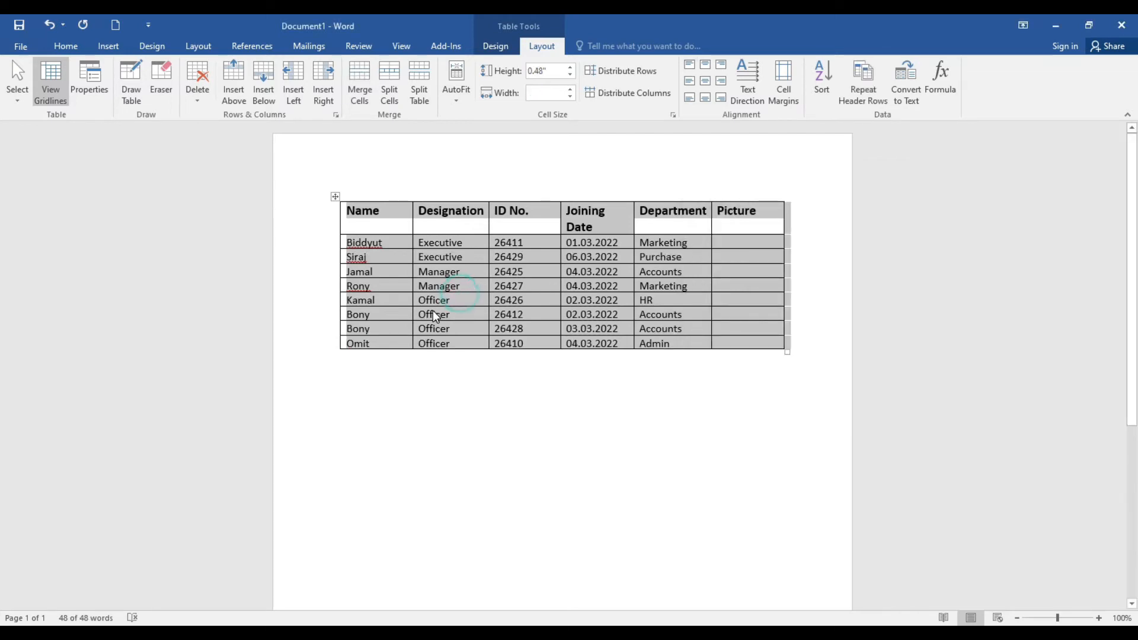
{"action": "left_click", "coordinate": [457, 320]}
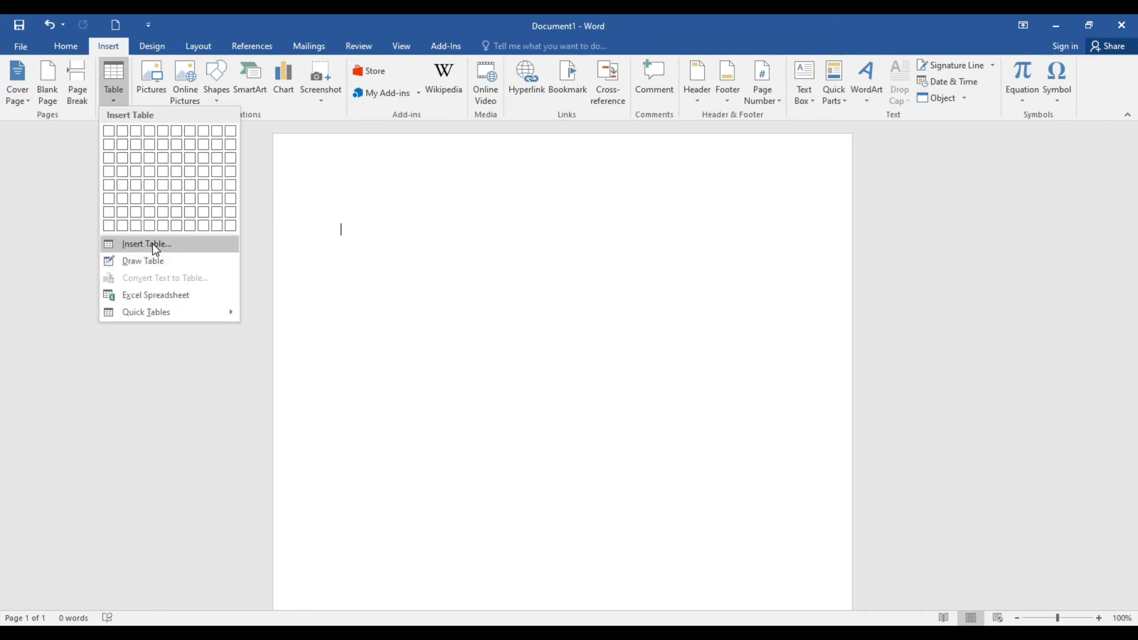
- Insert a table with 3 columns and 100 rows into the blank document
{"action": "left_click", "coordinate": [144, 243]}
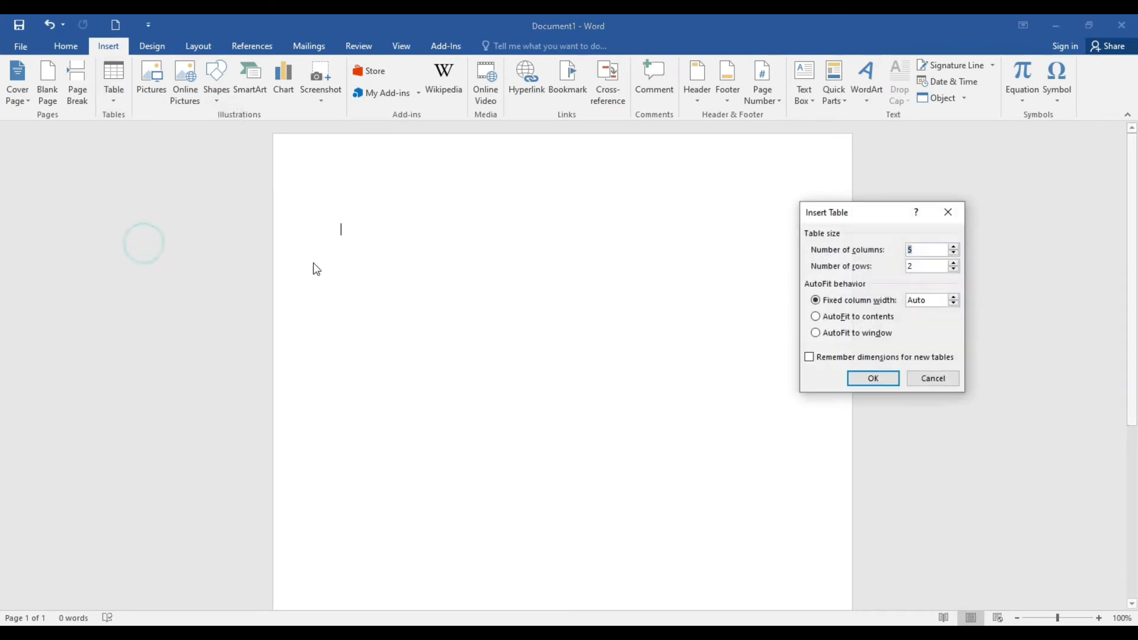
{"action": "left_click", "coordinate": [955, 253]}
{"action": "left_click", "coordinate": [955, 253]}
{"action": "left_click", "coordinate": [921, 265]}
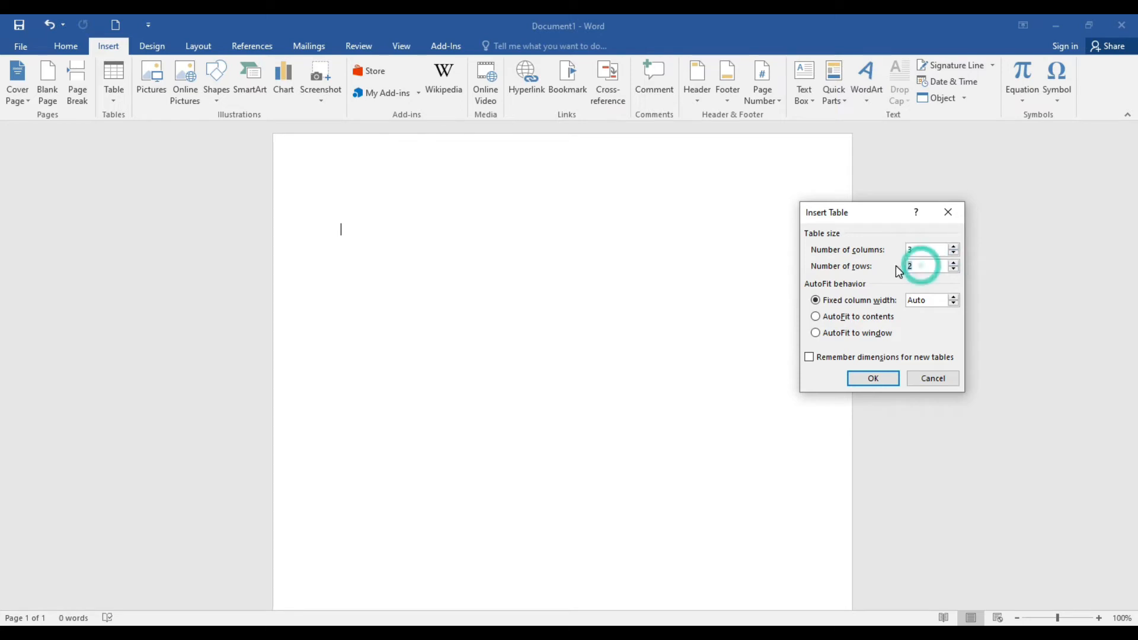
{"action": "type", "text": "100"}
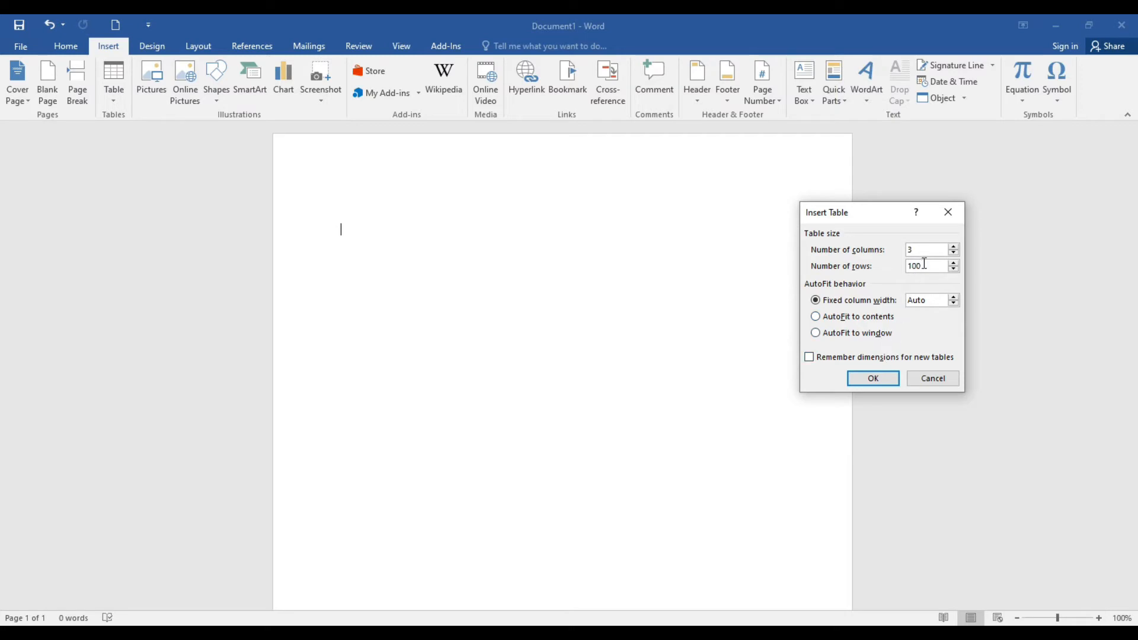
{"action": "left_click", "coordinate": [889, 380]}
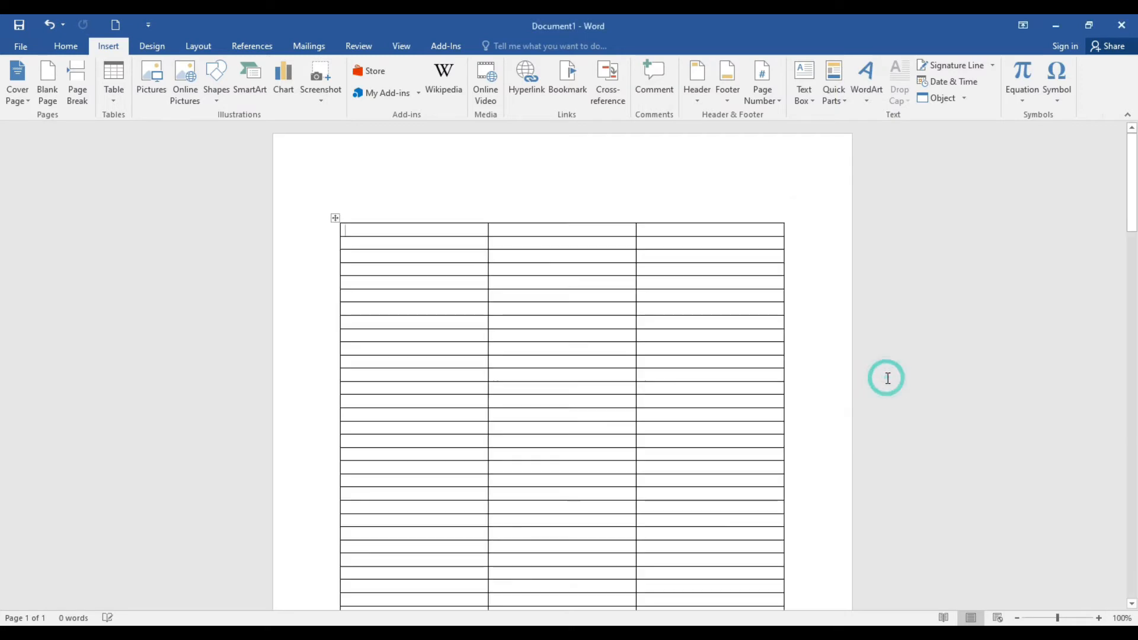
{"action": "scroll", "coordinate": [543, 415], "scroll_direction": "down", "scroll_amount": 20}
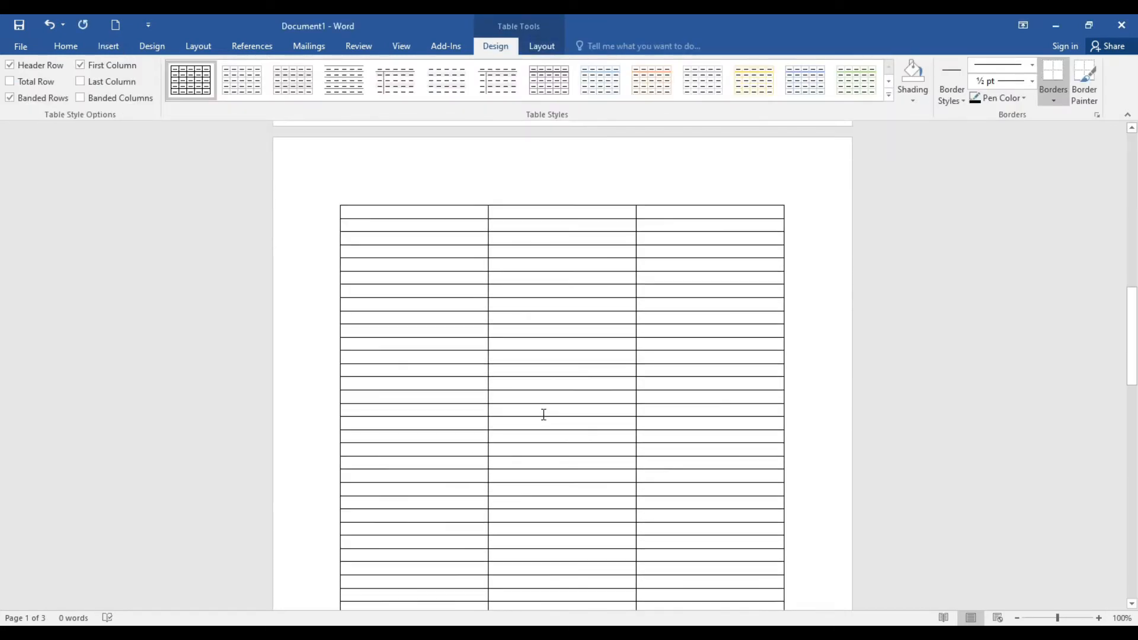
{"action": "scroll", "coordinate": [544, 415], "scroll_direction": "up", "scroll_amount": 15}
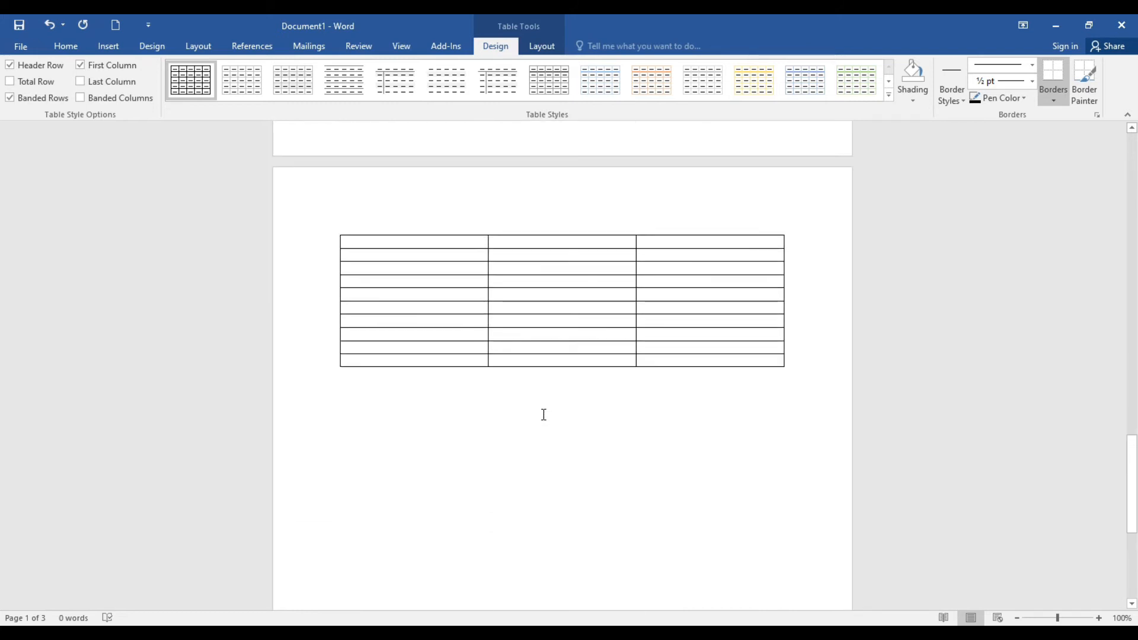
{"action": "scroll", "coordinate": [542, 411], "scroll_direction": "up", "scroll_amount": 10}
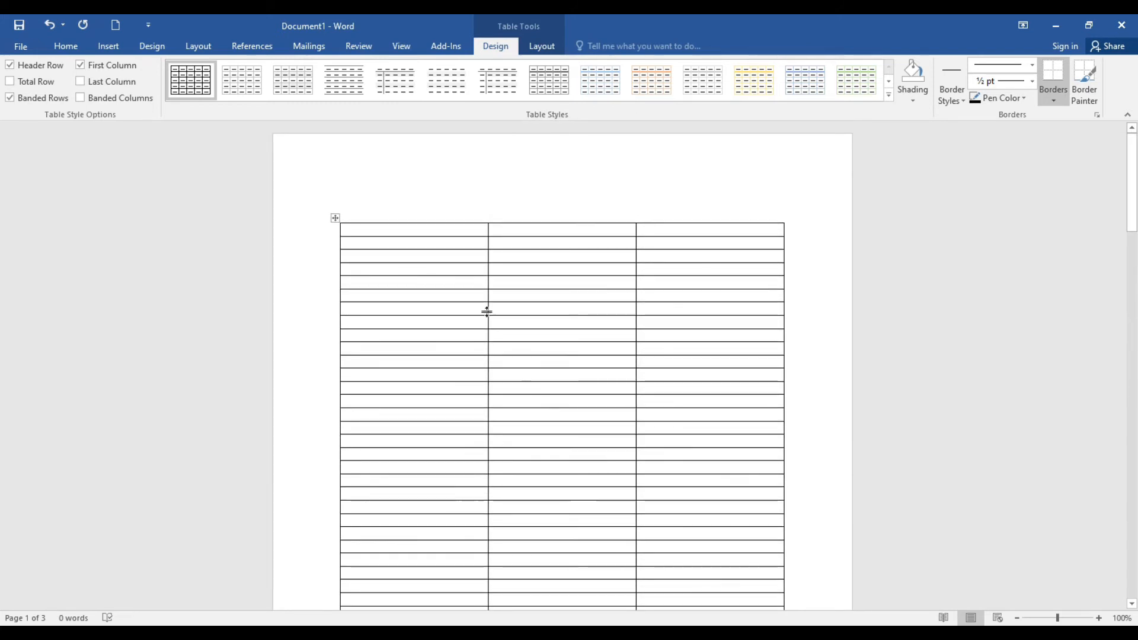
- Fill the table's first row with the headings Name, Designation and Mobile No
{"action": "type", "text": "Name"}
{"action": "key", "text": "Tab"}
{"action": "type", "text": "Designation"}
{"action": "key", "text": "Tab"}
{"action": "type", "text": "Mobile No"}
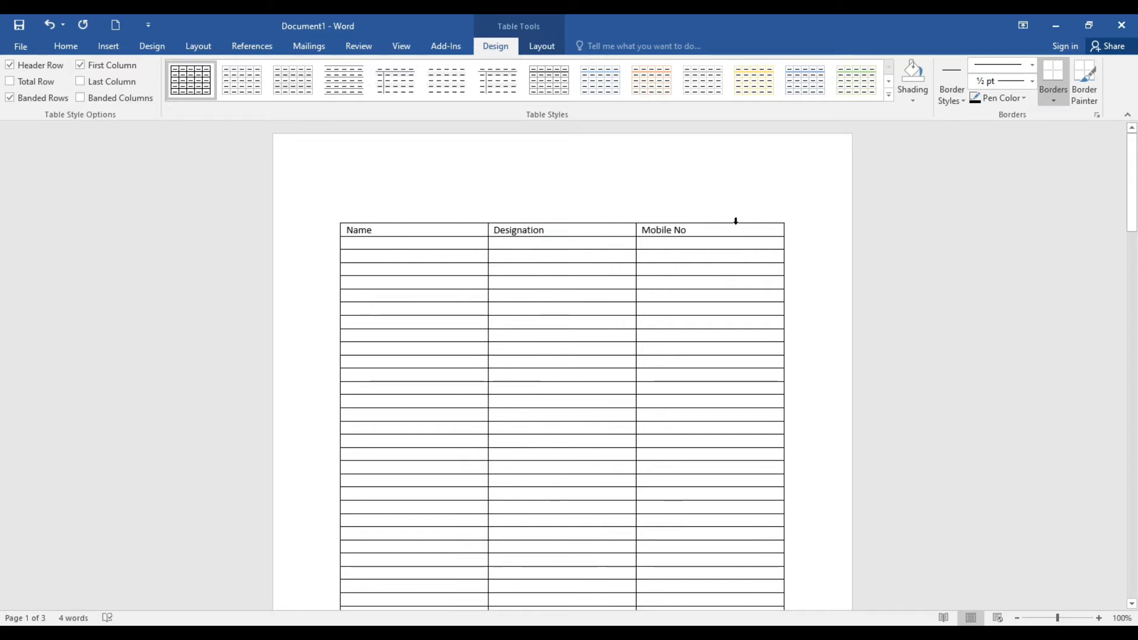
- Examine the table's heading row and the top rows of its following pages for repeated headings
{"action": "left_click_drag", "start_coordinate": [736, 230], "coordinate": [378, 233]}
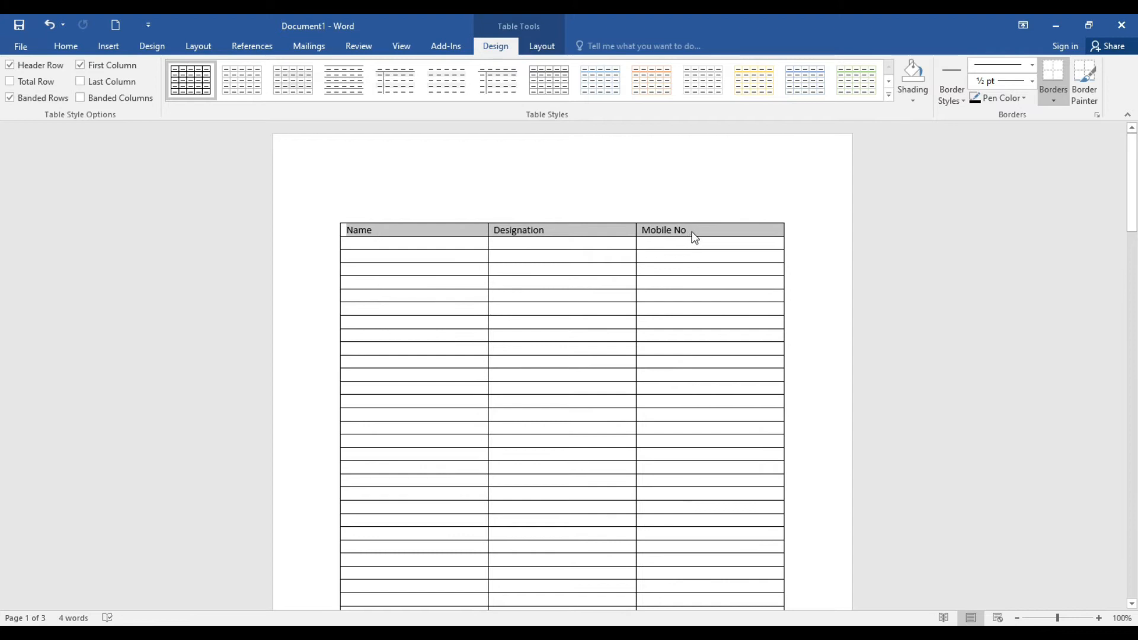
{"action": "left_click_drag", "start_coordinate": [695, 229], "coordinate": [415, 235]}
{"action": "scroll", "coordinate": [663, 508], "scroll_direction": "down", "scroll_amount": 10}
{"action": "scroll", "coordinate": [664, 511], "scroll_direction": "down", "scroll_amount": 3}
{"action": "scroll", "coordinate": [777, 514], "scroll_direction": "down", "scroll_amount": 17}
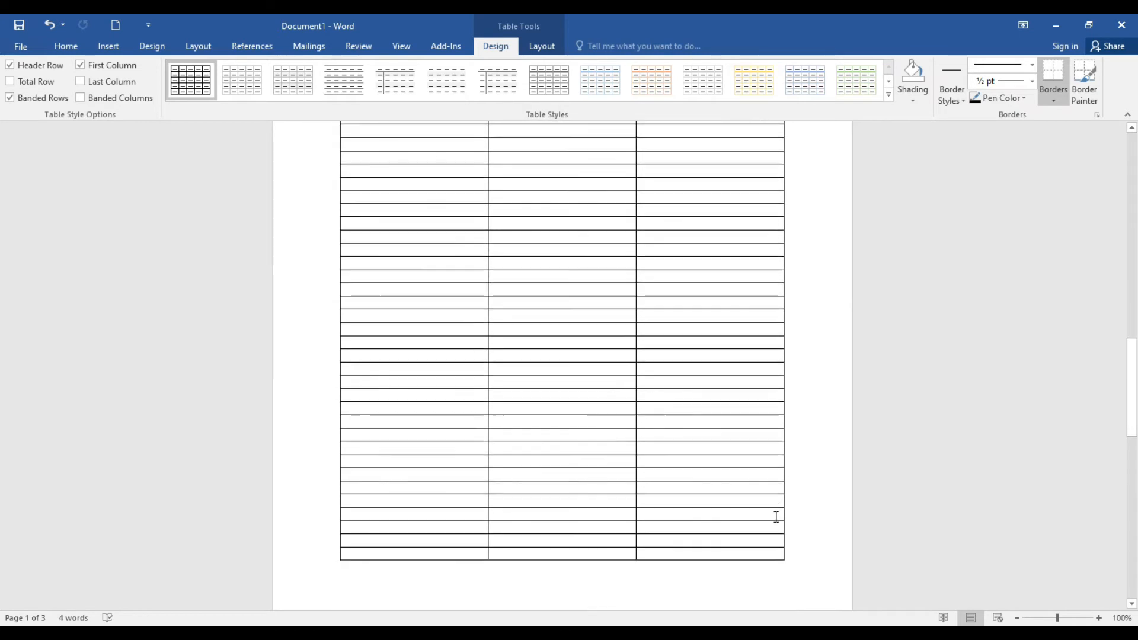
{"action": "scroll", "coordinate": [526, 478], "scroll_direction": "down", "scroll_amount": 3}
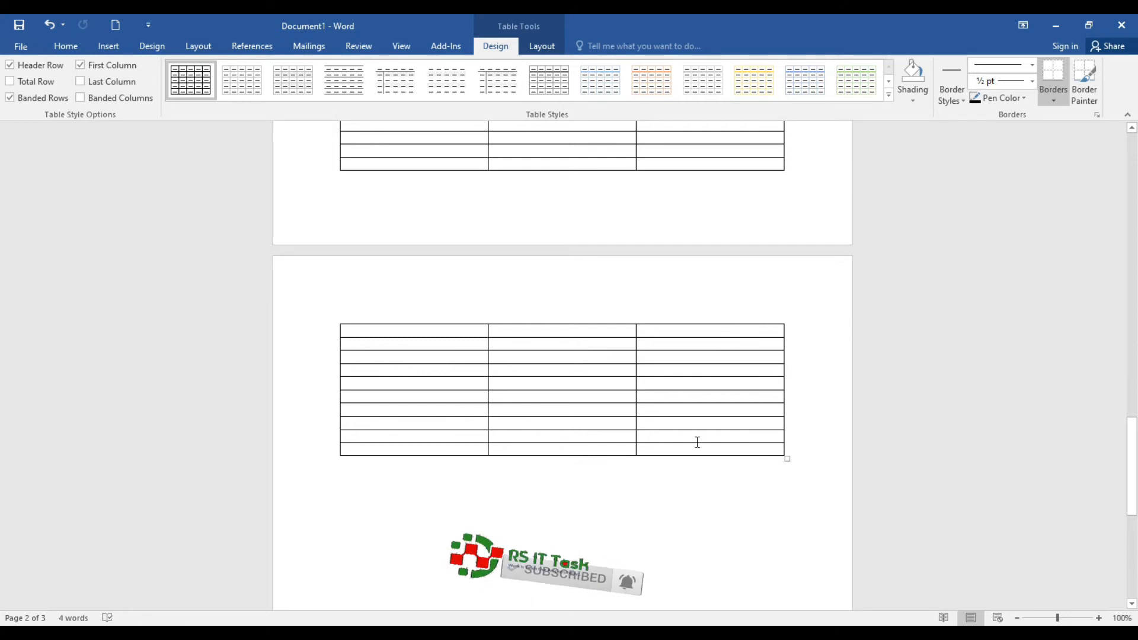
{"action": "scroll", "coordinate": [681, 470], "scroll_direction": "up", "scroll_amount": 12}
{"action": "scroll", "coordinate": [691, 486], "scroll_direction": "up", "scroll_amount": 15}
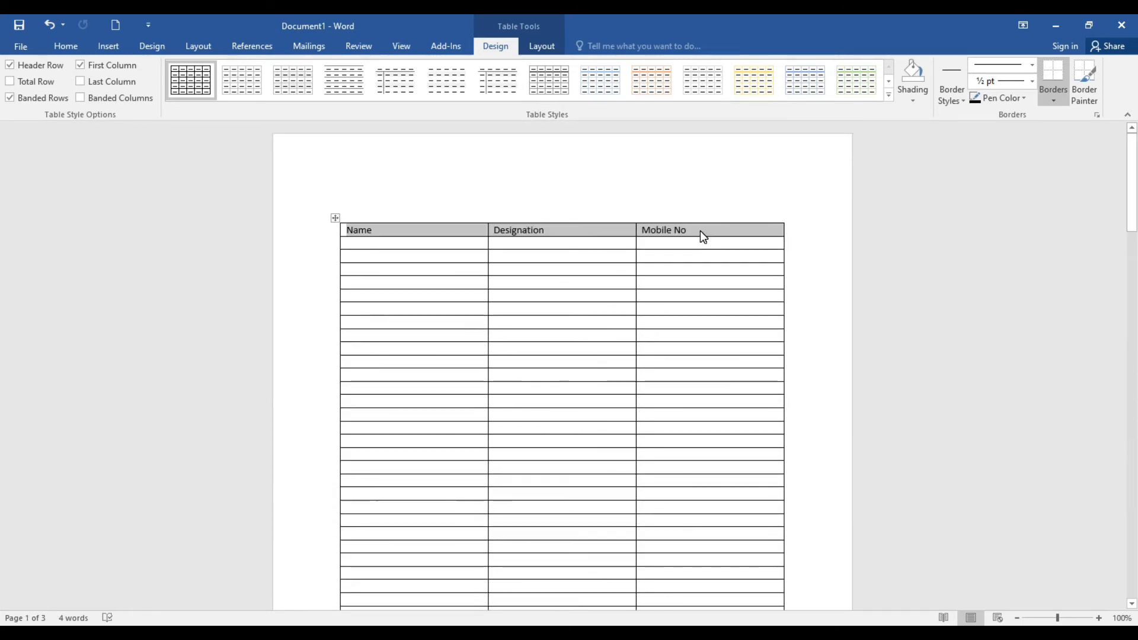
- Make the Name, Designation and Mobile No row repeat as the header row on every page and check the following pages
{"action": "left_click", "coordinate": [700, 231]}
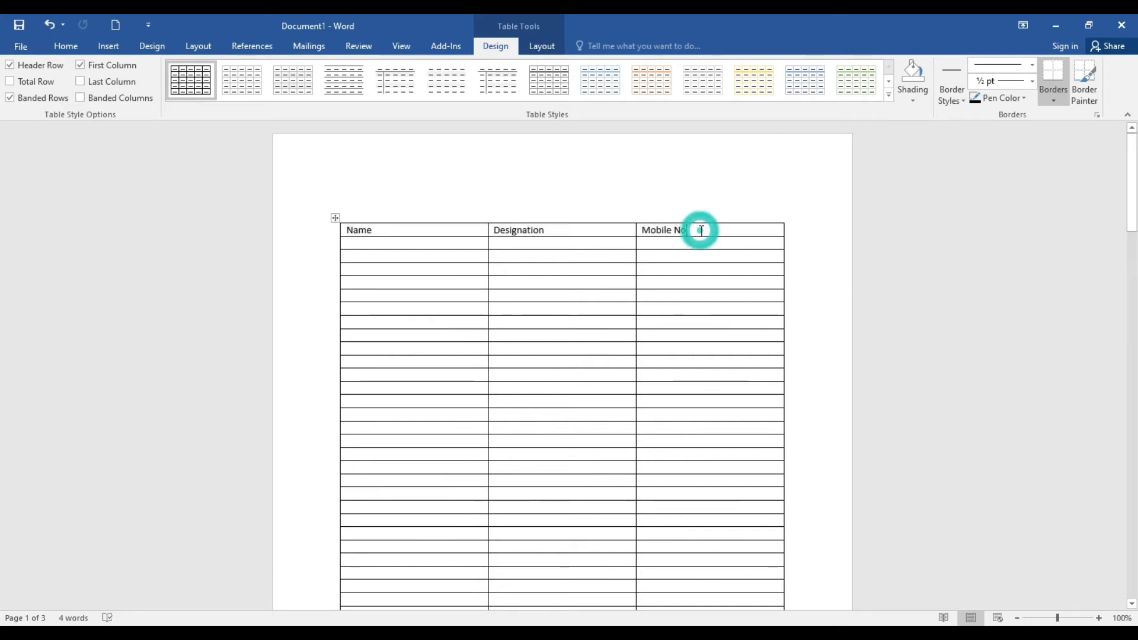
{"action": "left_click", "coordinate": [614, 231]}
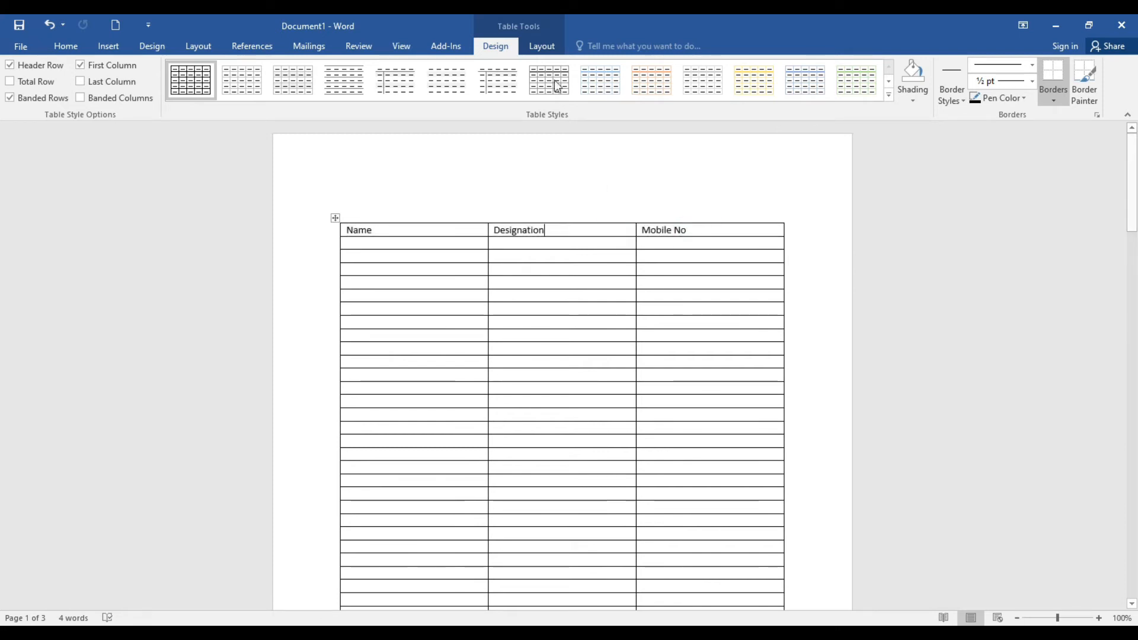
{"action": "left_click", "coordinate": [544, 46]}
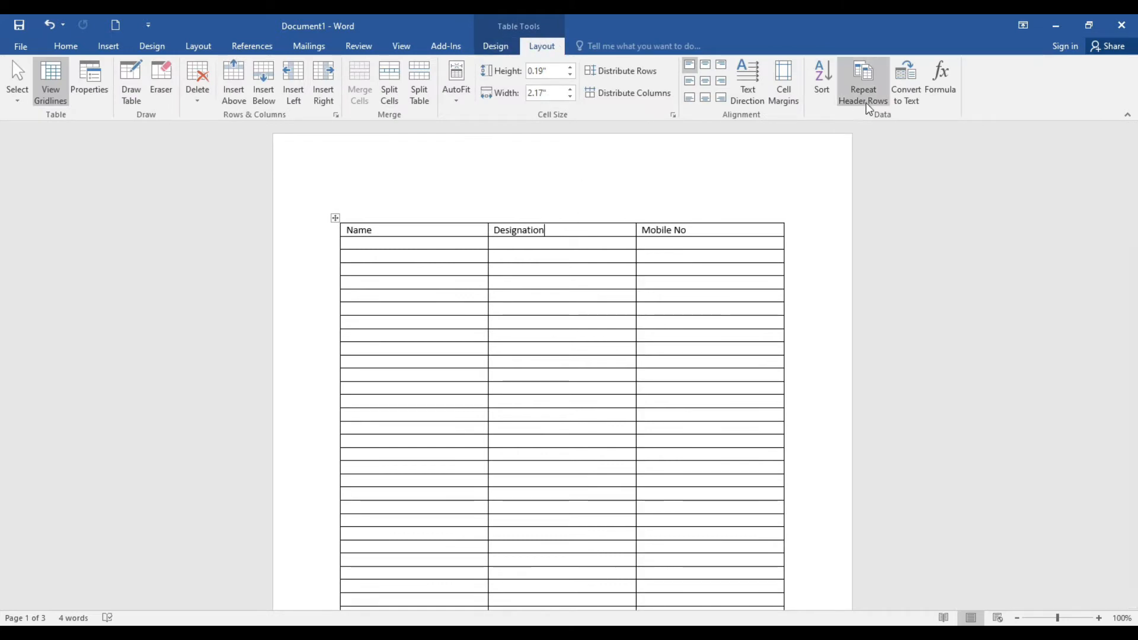
{"action": "left_click", "coordinate": [866, 82]}
{"action": "left_click", "coordinate": [876, 87]}
{"action": "scroll", "coordinate": [781, 297], "scroll_direction": "down", "scroll_amount": 6}
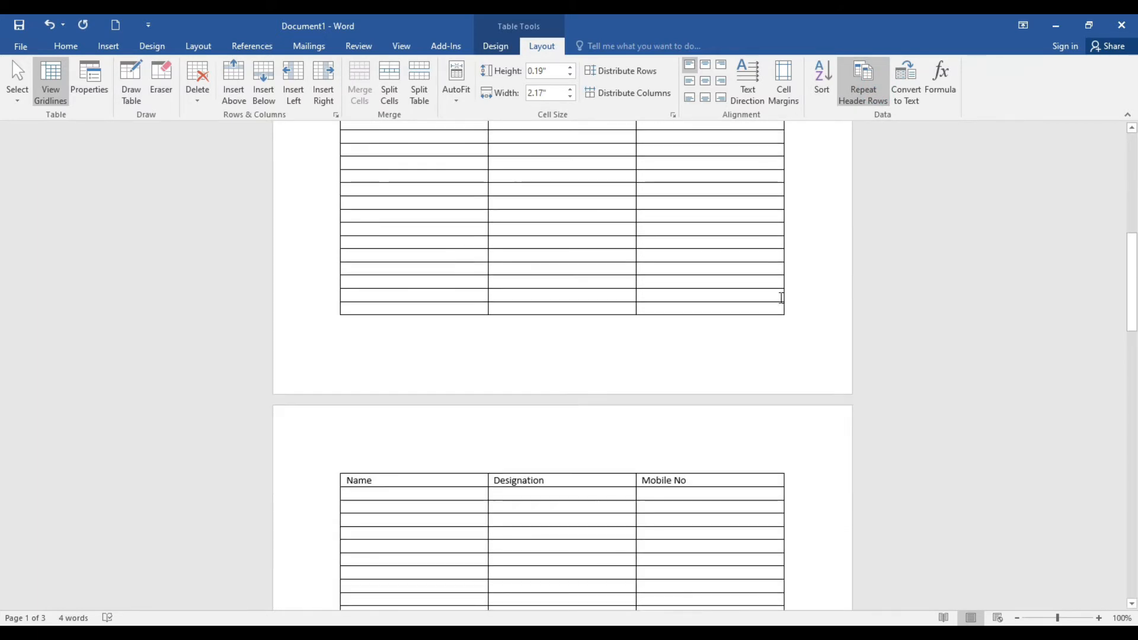
{"action": "scroll", "coordinate": [776, 299], "scroll_direction": "down", "scroll_amount": 15}
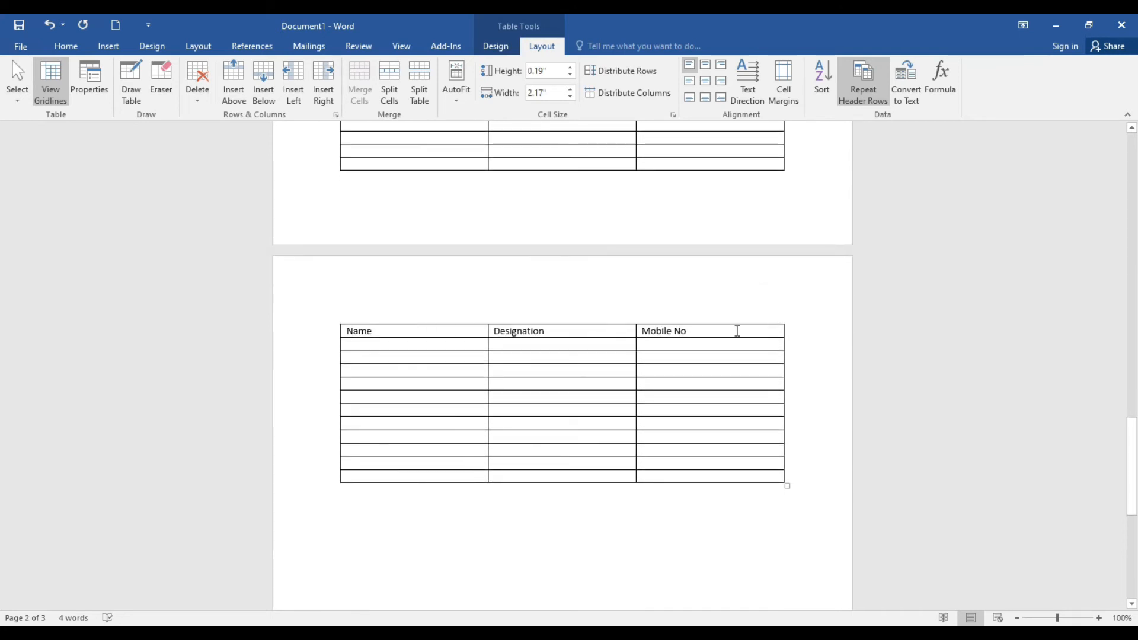
{"action": "scroll", "coordinate": [737, 331], "scroll_direction": "down", "scroll_amount": 2}
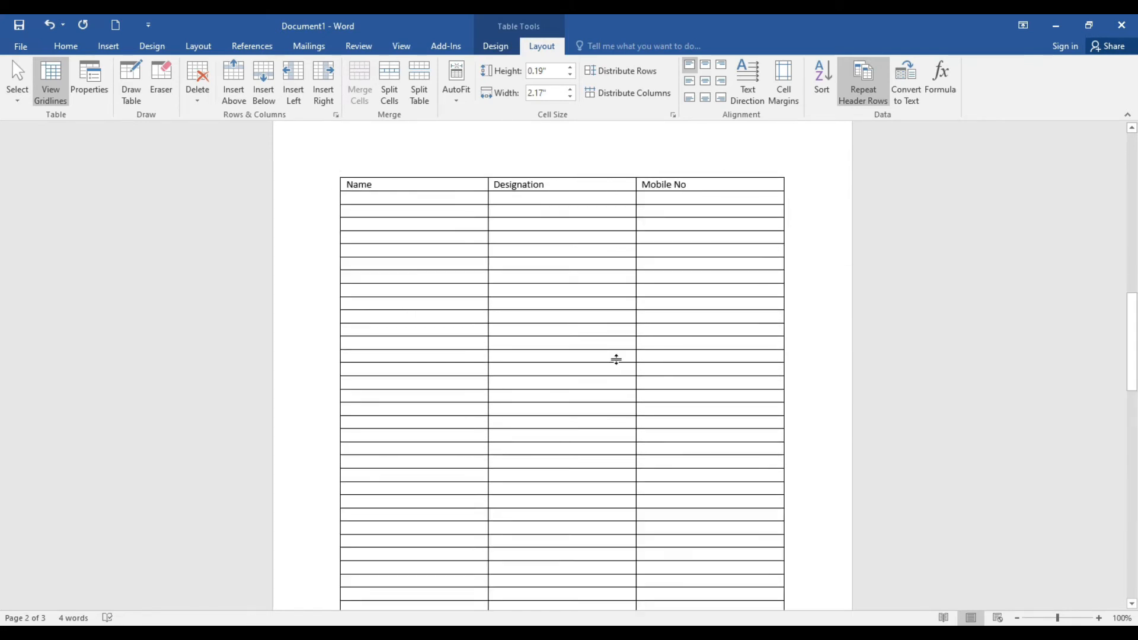
{"action": "scroll", "coordinate": [616, 359], "scroll_direction": "down", "scroll_amount": 12}
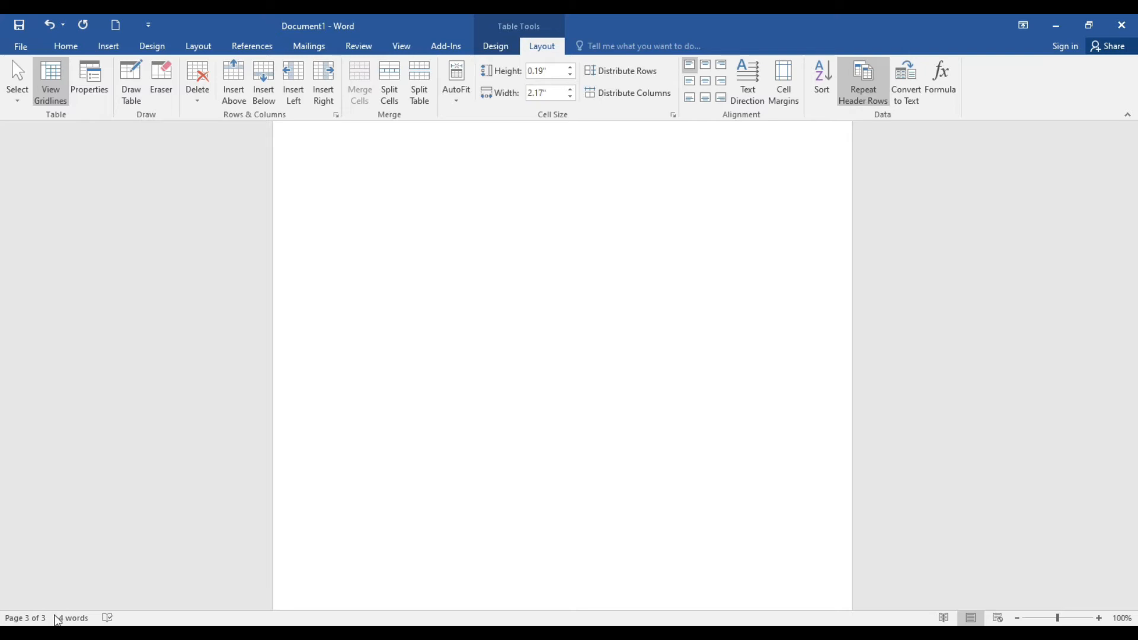
{"action": "scroll", "coordinate": [526, 496], "scroll_direction": "up", "scroll_amount": 10}
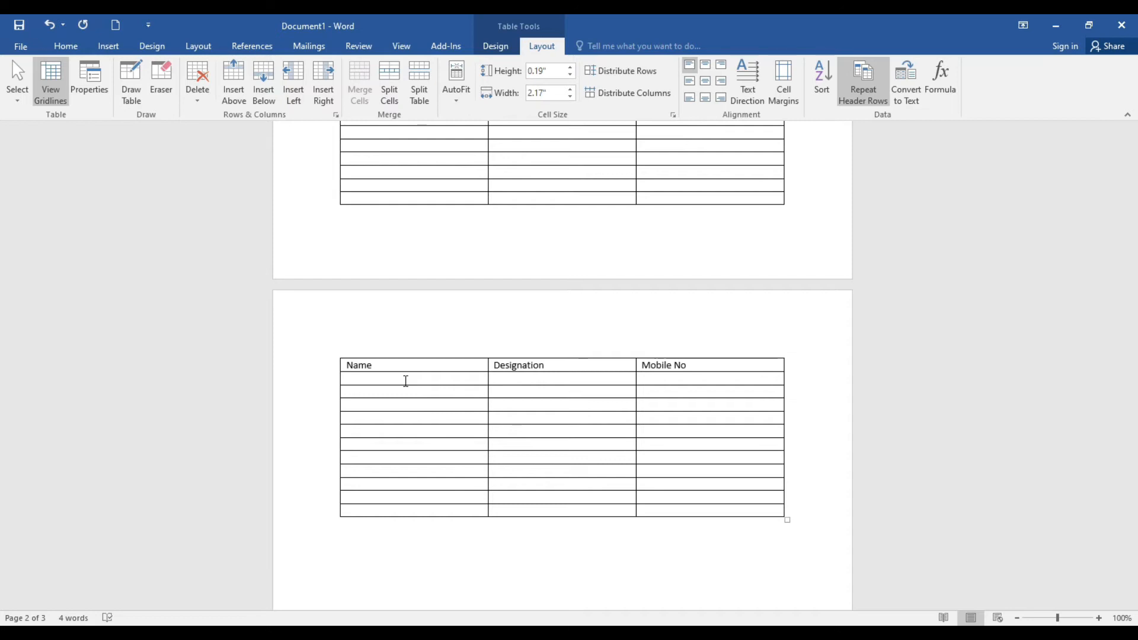
{"action": "scroll", "coordinate": [561, 350], "scroll_direction": "up", "scroll_amount": 5}
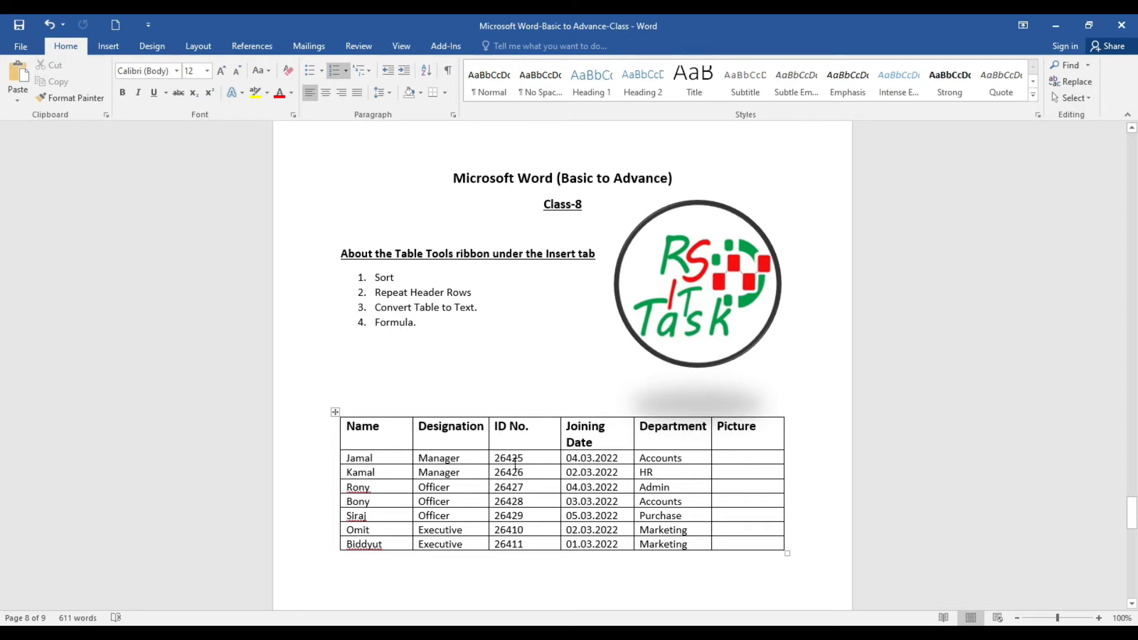
- Copy the employee table from the Class-8 document into the blank document
{"action": "left_click", "coordinate": [335, 413]}
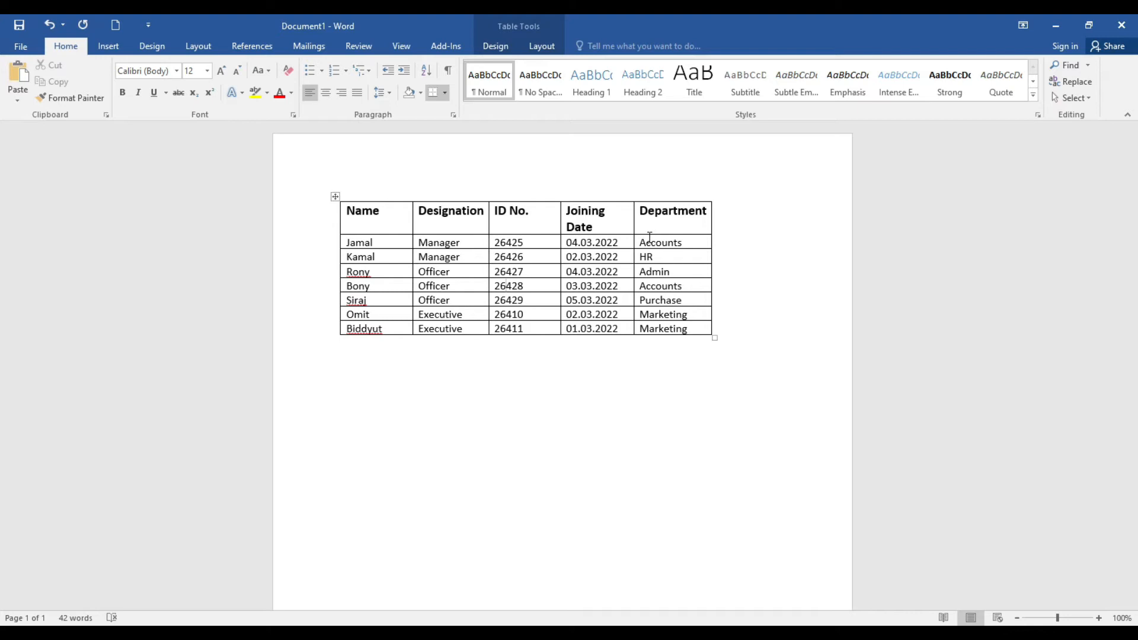
- Try converting the employee table to text with tabs as the separator, and undo the conversion
{"action": "left_click", "coordinate": [348, 242]}
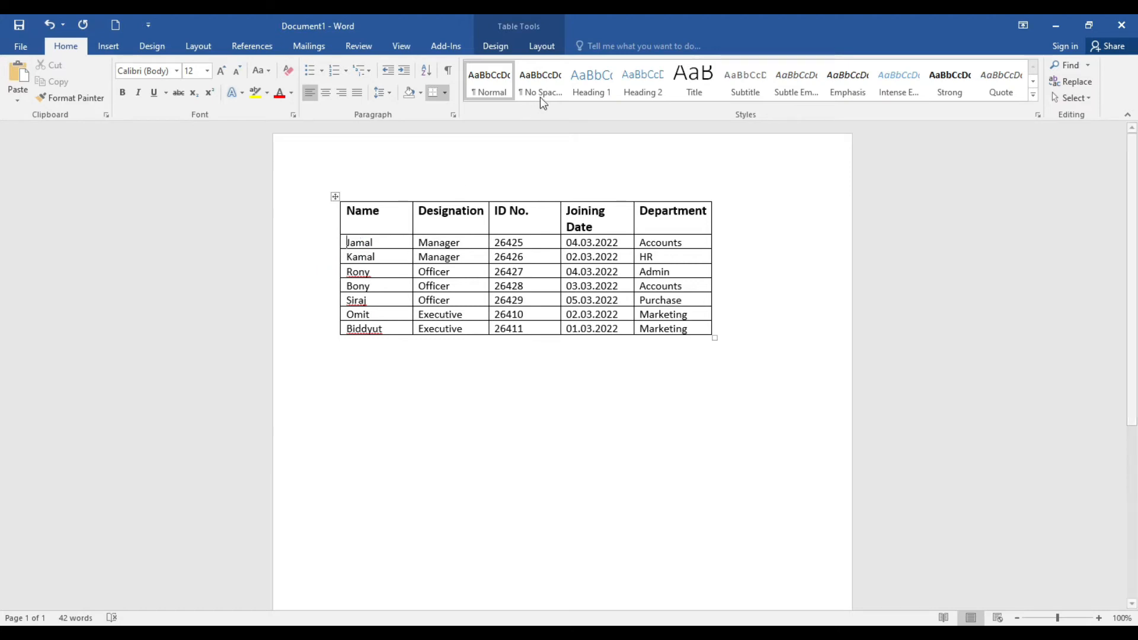
{"action": "left_click", "coordinate": [554, 47]}
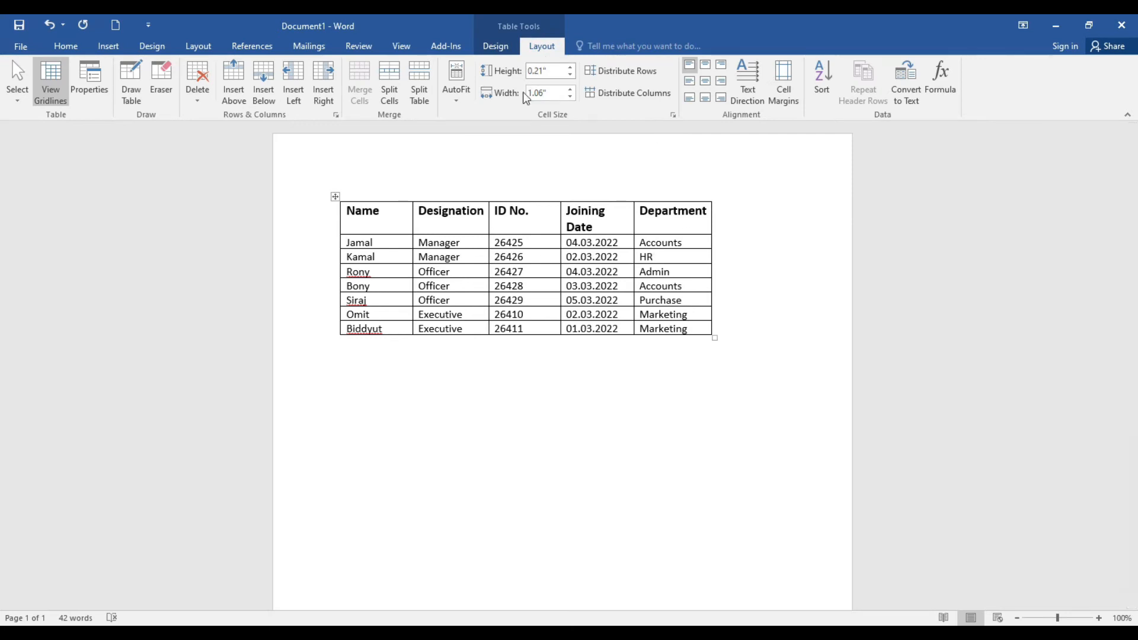
{"action": "left_click", "coordinate": [391, 222]}
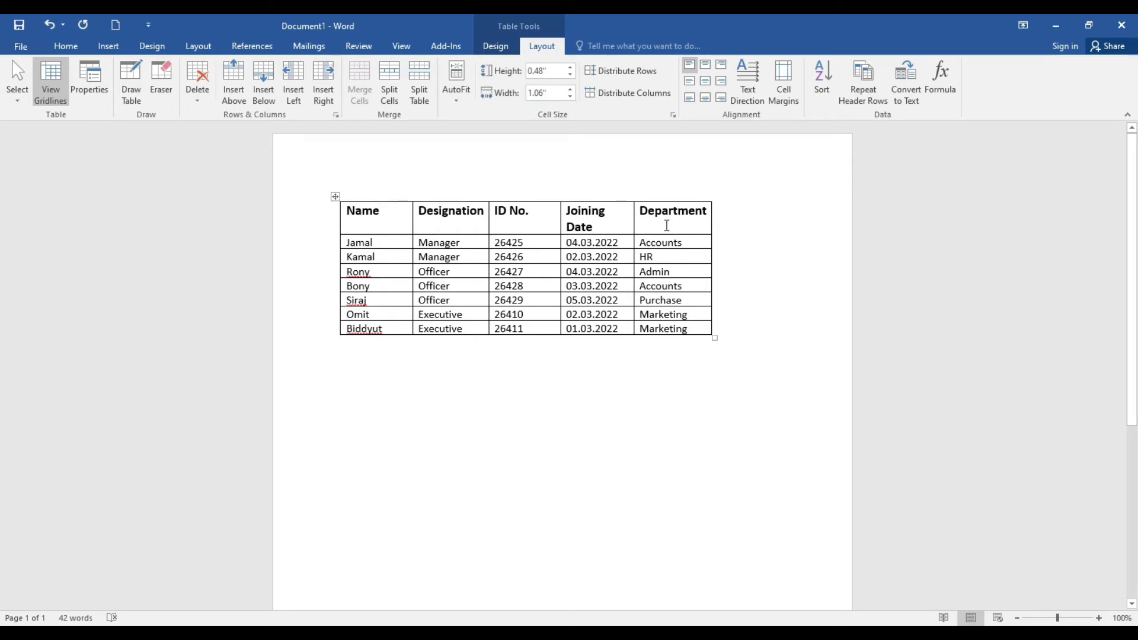
{"action": "left_click", "coordinate": [912, 78]}
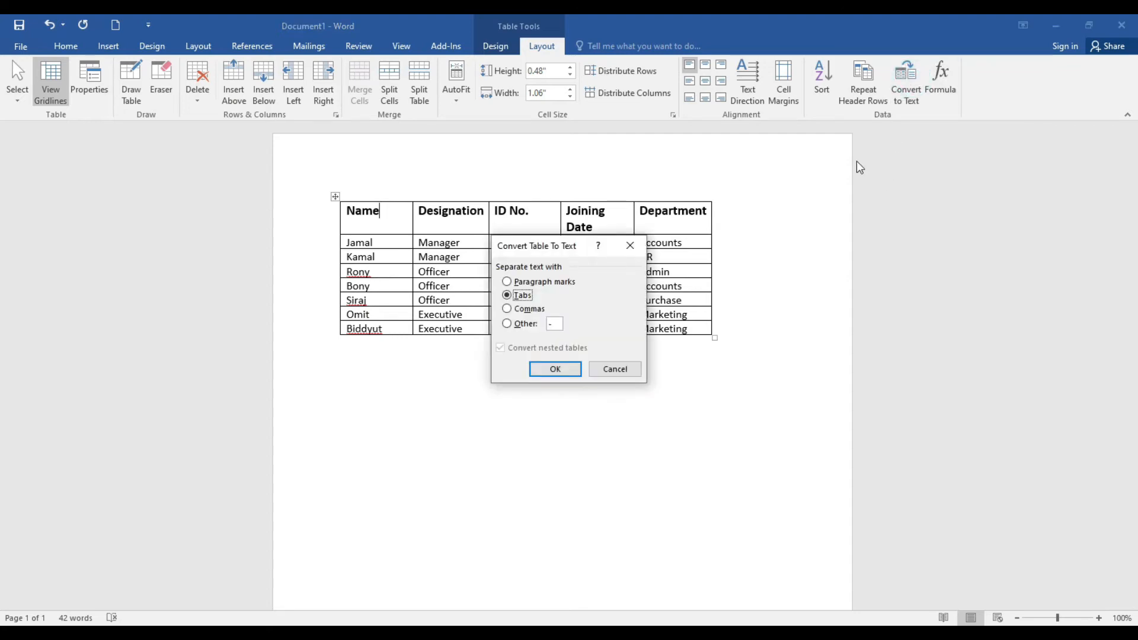
{"action": "left_click_drag", "start_coordinate": [572, 247], "coordinate": [871, 278]}
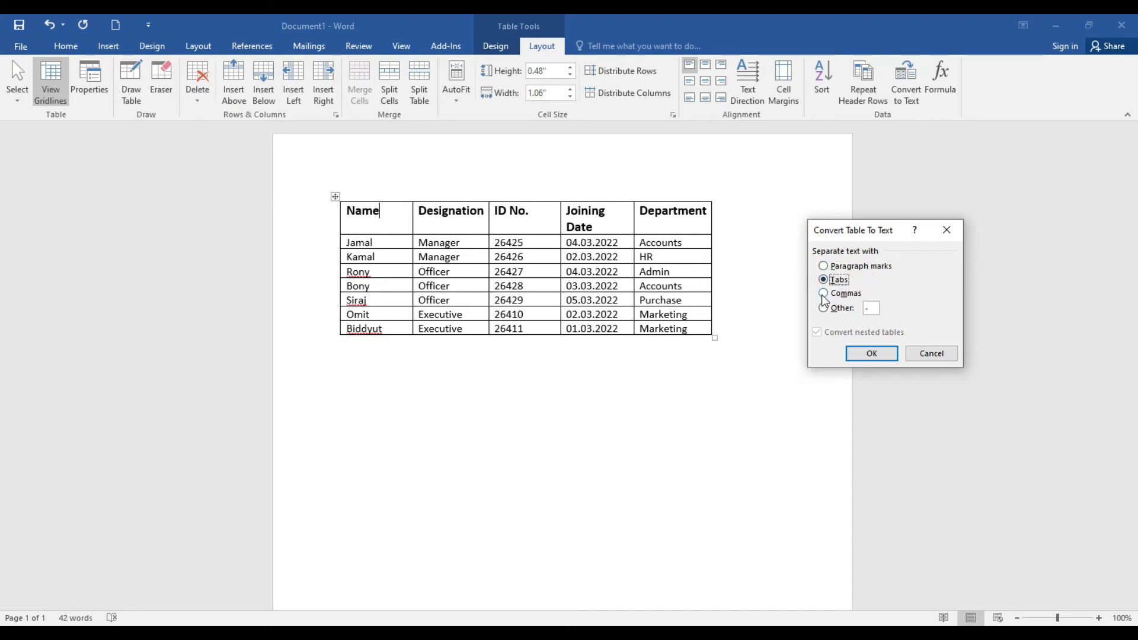
{"action": "left_click", "coordinate": [847, 296]}
{"action": "left_click", "coordinate": [824, 308]}
{"action": "left_click", "coordinate": [824, 279]}
{"action": "left_click", "coordinate": [875, 355]}
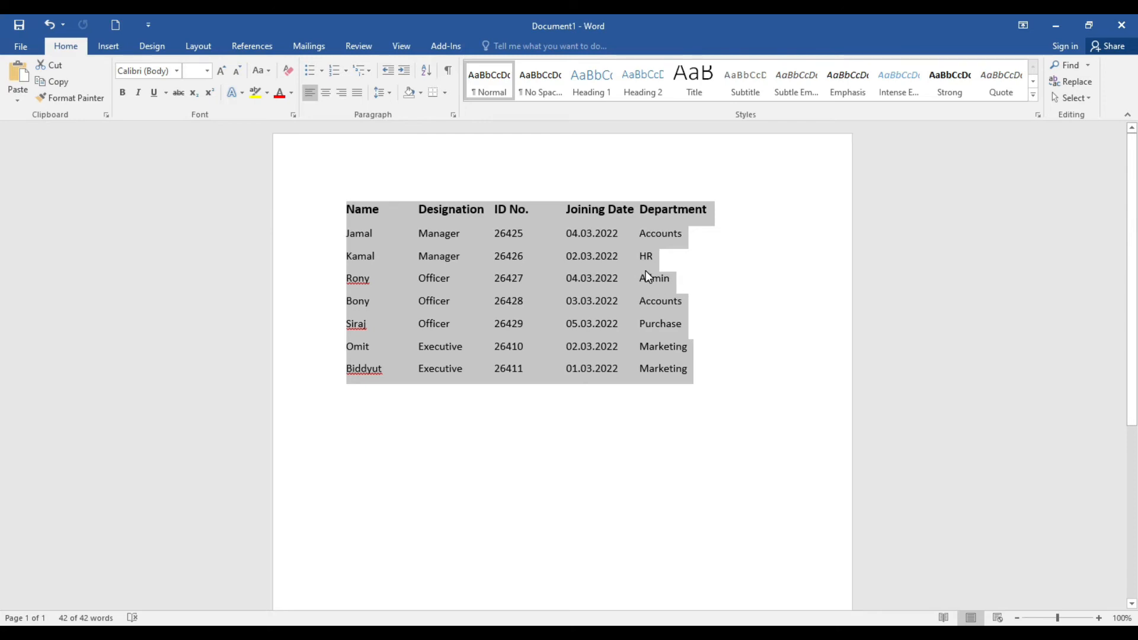
{"action": "key", "text": "ctrl+z"}
- Try converting the employee table to text with commas as the separator
{"action": "left_click", "coordinate": [905, 83]}
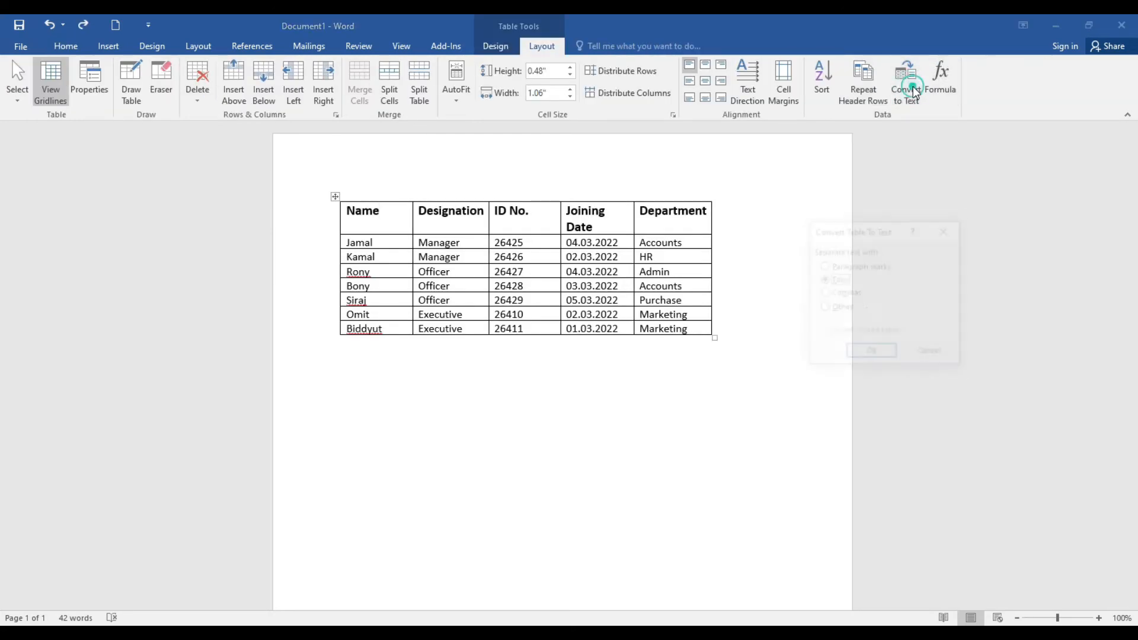
{"action": "left_click", "coordinate": [823, 293]}
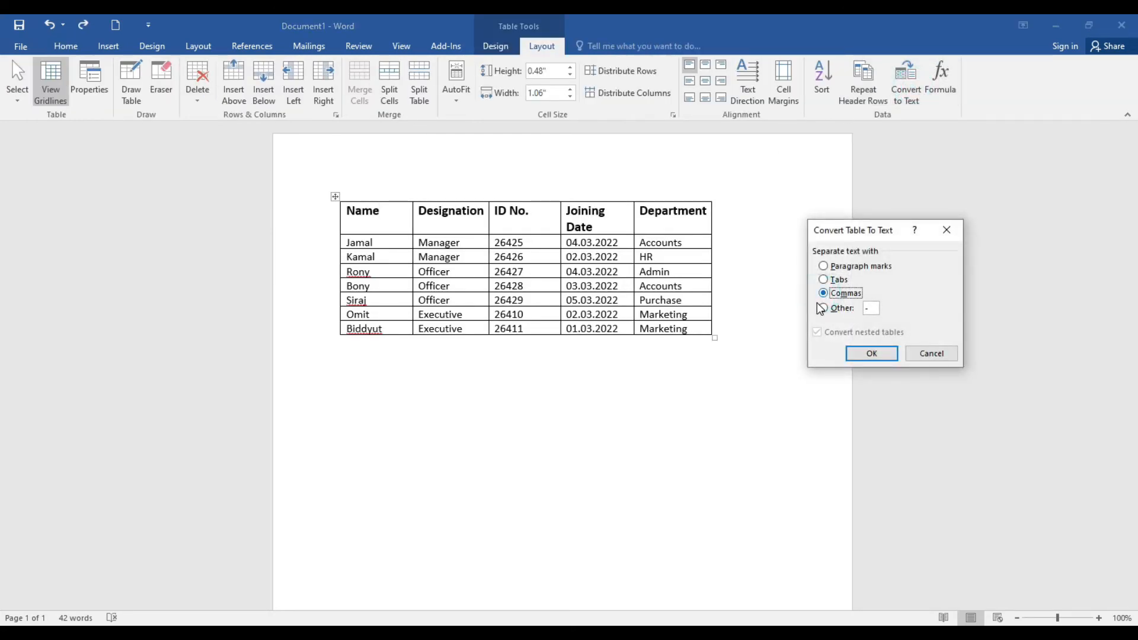
{"action": "left_click", "coordinate": [889, 354]}
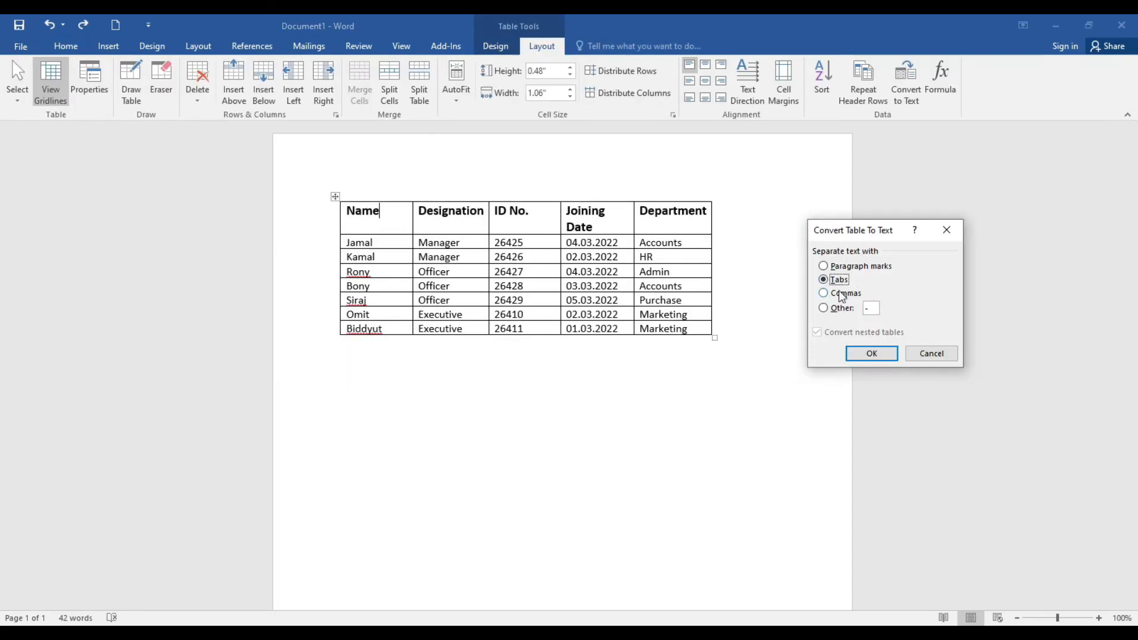
- Try converting the employee table to text with paragraph marks as the separator and look through the resulting lines
{"action": "left_click", "coordinate": [825, 266]}
{"action": "left_click", "coordinate": [871, 354]}
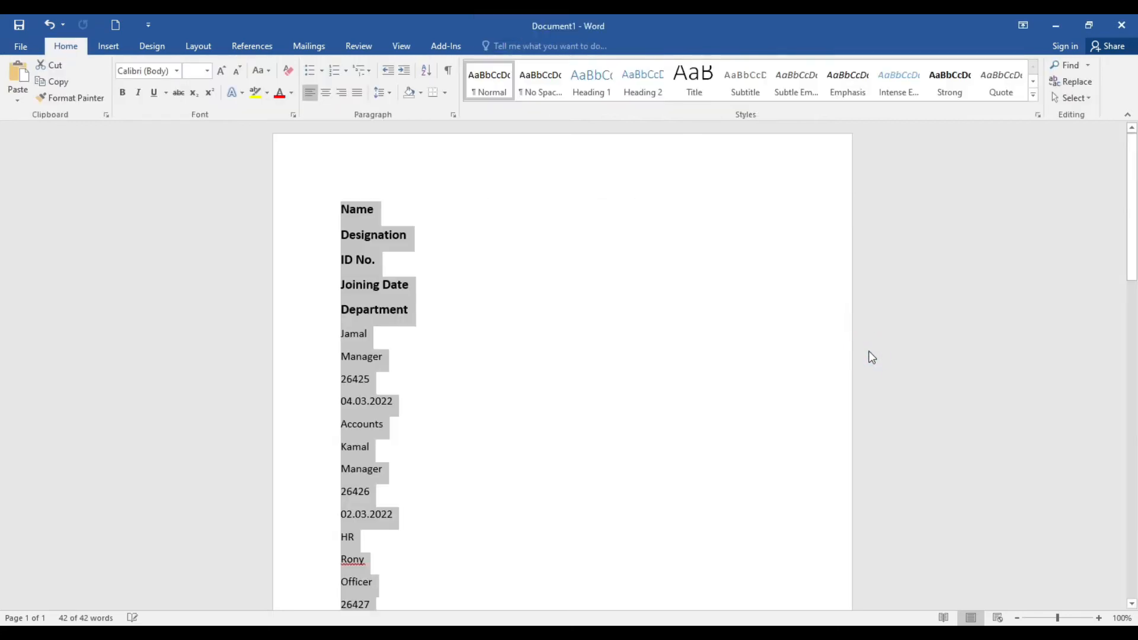
{"action": "scroll", "coordinate": [432, 429], "scroll_direction": "down", "scroll_amount": 3}
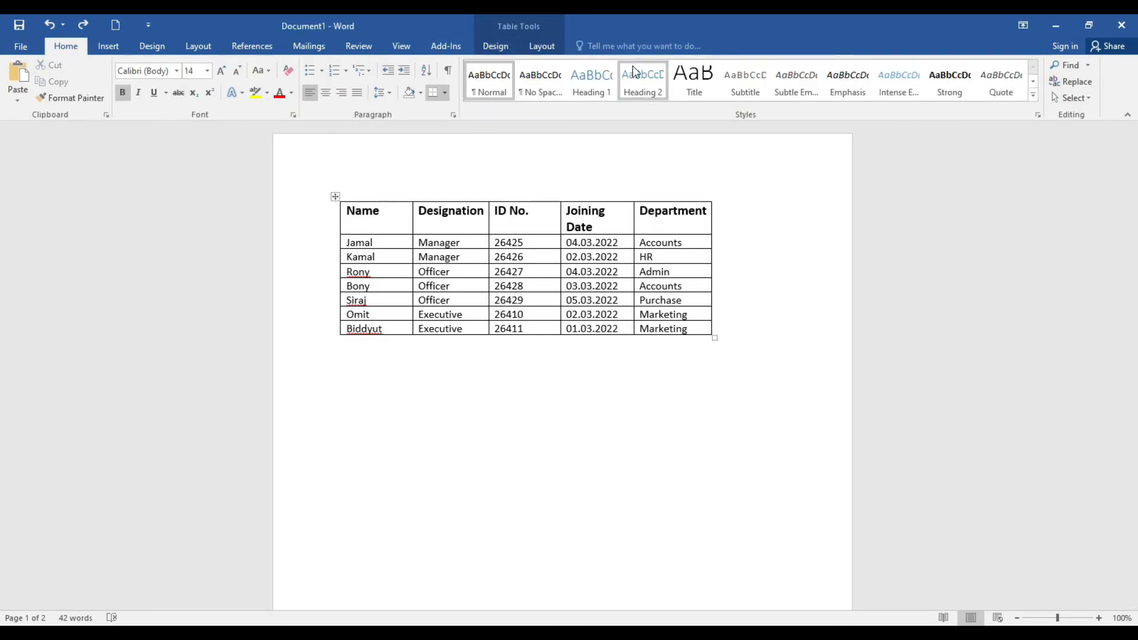
- Convert the employee table to text using the custom separator "-"
{"action": "left_click", "coordinate": [541, 46]}
{"action": "left_click", "coordinate": [905, 82]}
{"action": "left_click", "coordinate": [826, 308]}
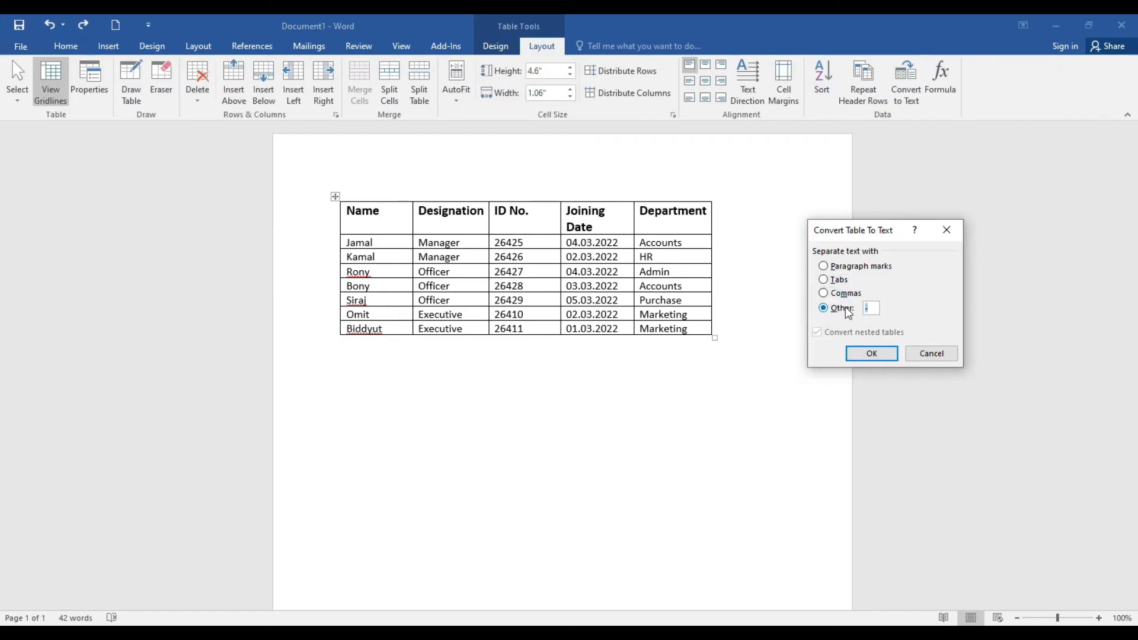
{"action": "left_click", "coordinate": [882, 353]}
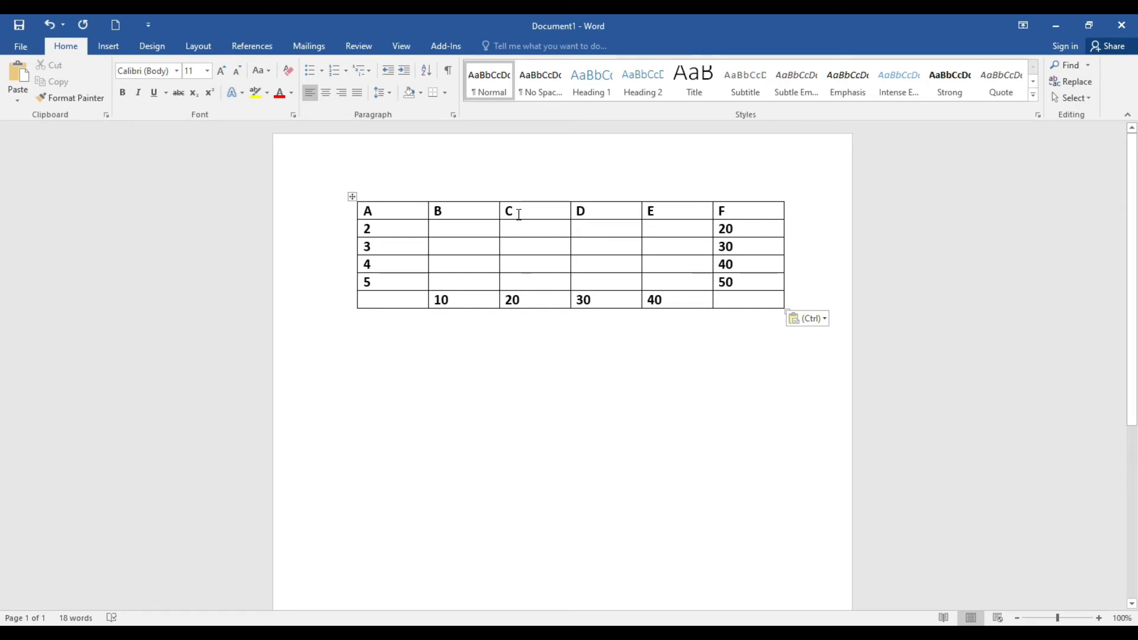
- Insert the formula =sum(above) in the bottom cell of column F to add the numbers over it
{"action": "left_click", "coordinate": [383, 224]}
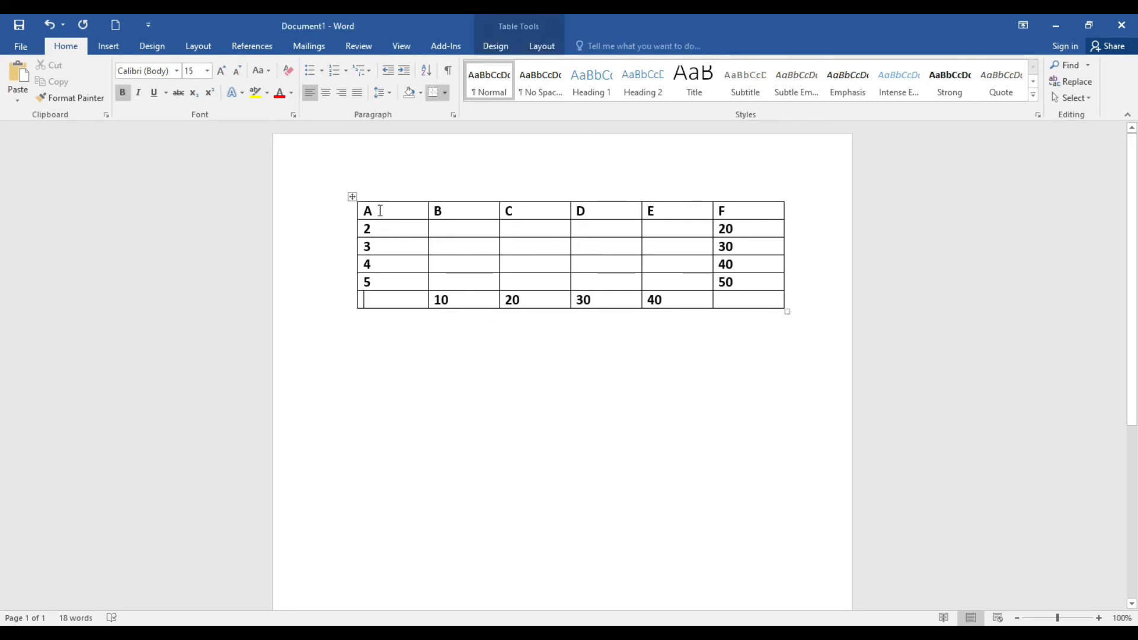
{"action": "left_click", "coordinate": [384, 296]}
{"action": "left_click", "coordinate": [733, 298]}
{"action": "left_click", "coordinate": [549, 47]}
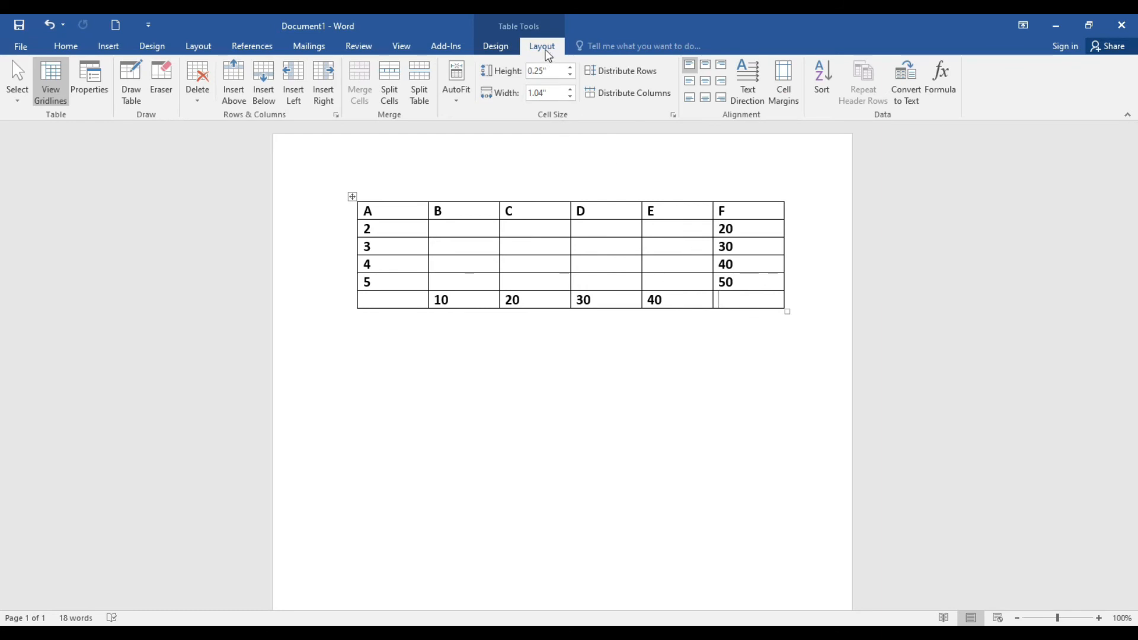
{"action": "left_click", "coordinate": [940, 88]}
{"action": "left_click_drag", "start_coordinate": [515, 254], "coordinate": [877, 200]}
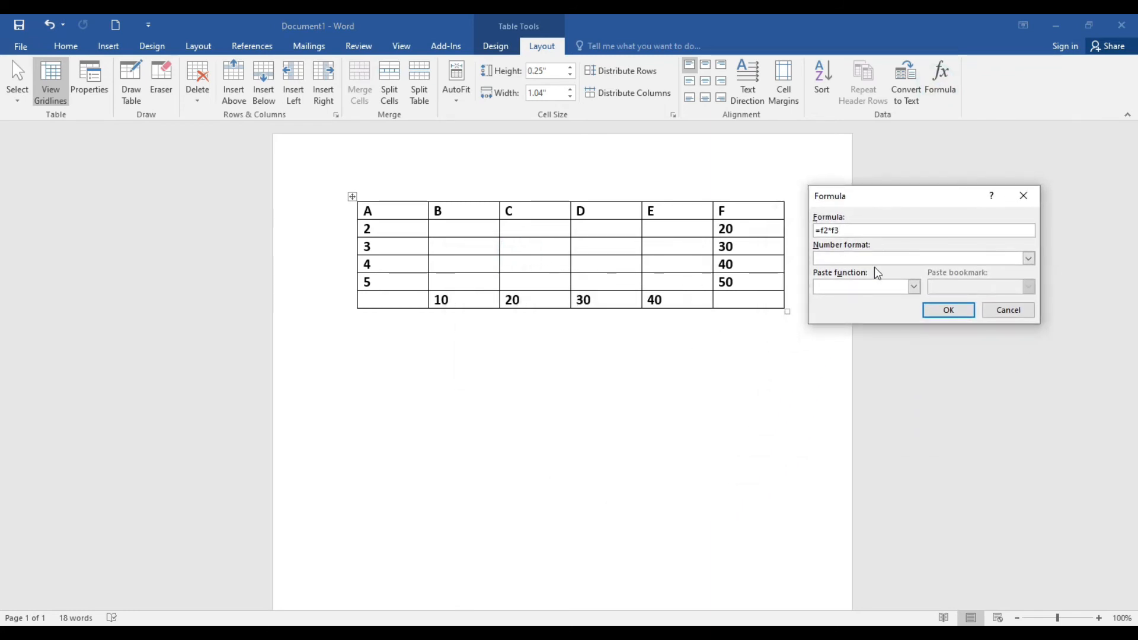
{"action": "left_click_drag", "start_coordinate": [840, 231], "coordinate": [816, 231]}
{"action": "key", "text": "BackSpace"}
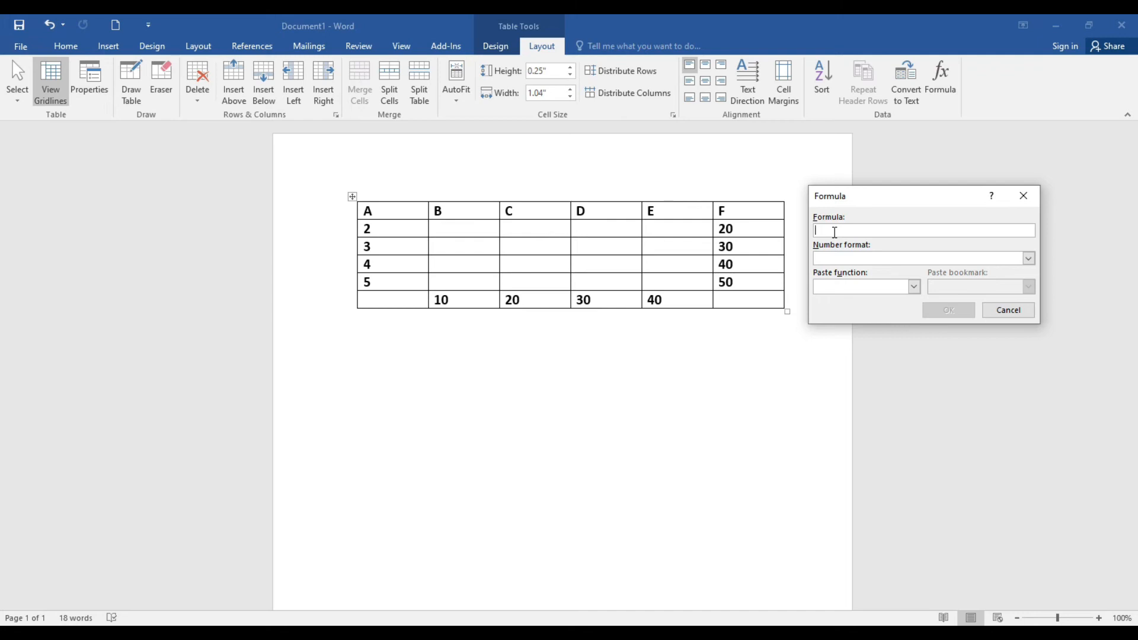
{"action": "type", "text": "=sum("}
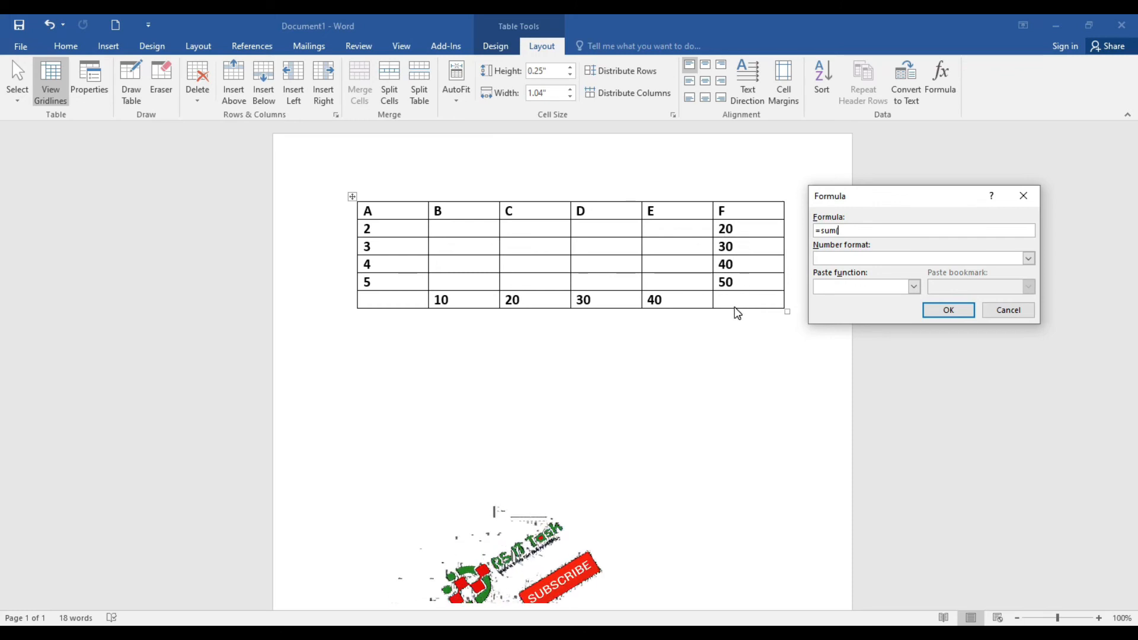
{"action": "type", "text": "ab"}
{"action": "type", "text": "ve"}
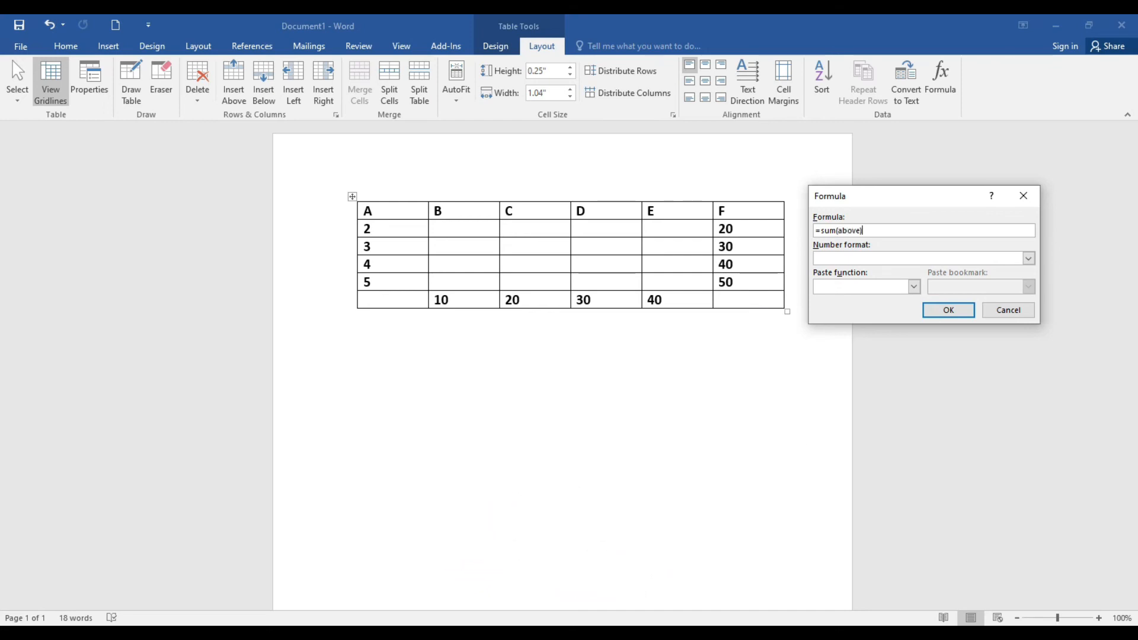
{"action": "left_click", "coordinate": [948, 310]}
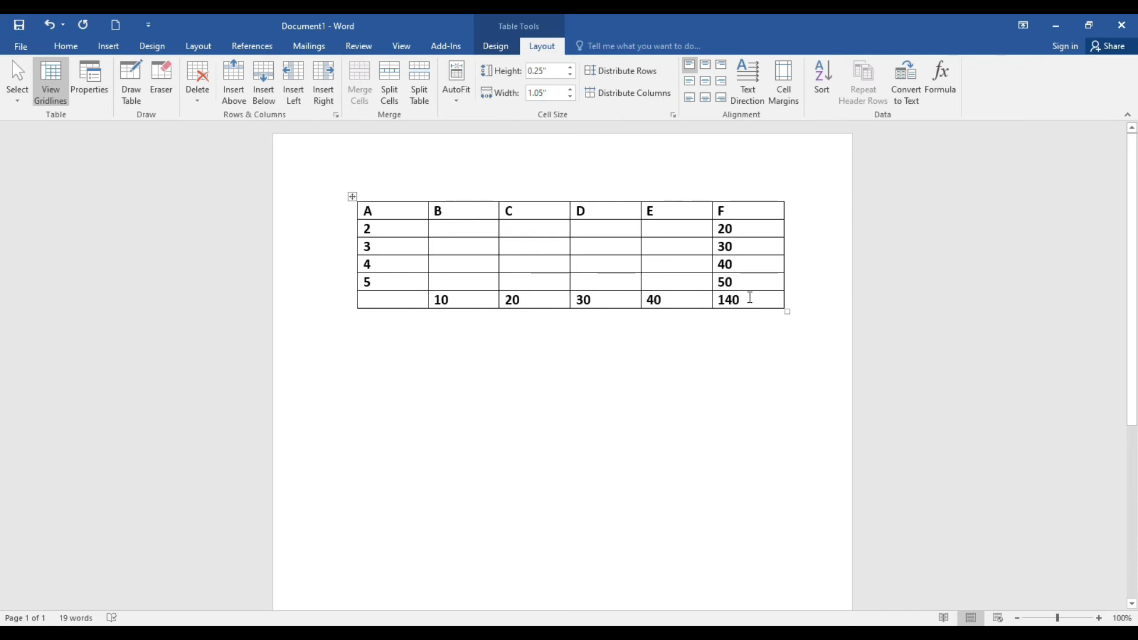
- Replace the formula result in column F's bottom cell with =sum(left) to add the numbers in its row
{"action": "key", "text": "BackSpace"}
{"action": "key", "text": "BackSpace"}
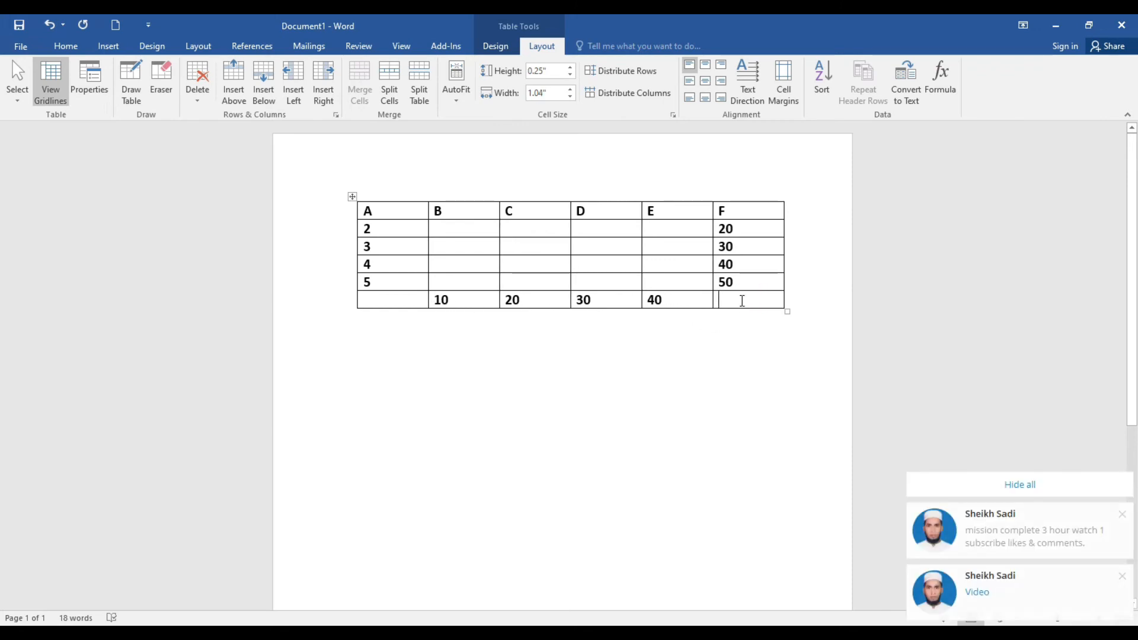
{"action": "left_click", "coordinate": [937, 91]}
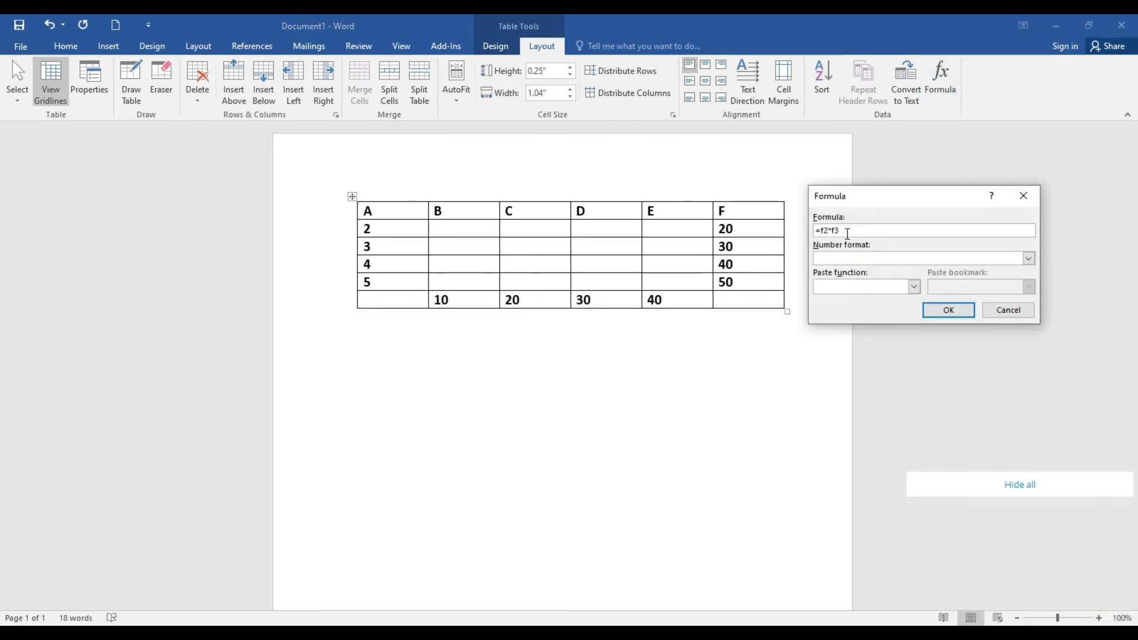
{"action": "left_click_drag", "start_coordinate": [841, 231], "coordinate": [824, 230]}
{"action": "key", "text": "BackSpace"}
{"action": "key", "text": "BackSpace"}
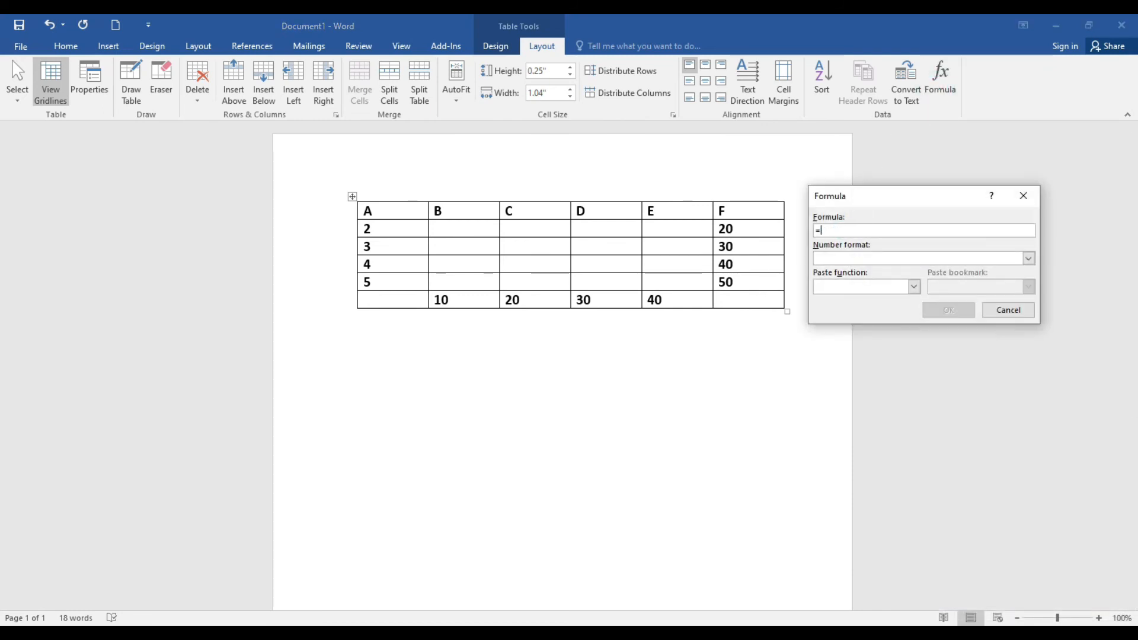
{"action": "type", "text": "sum"}
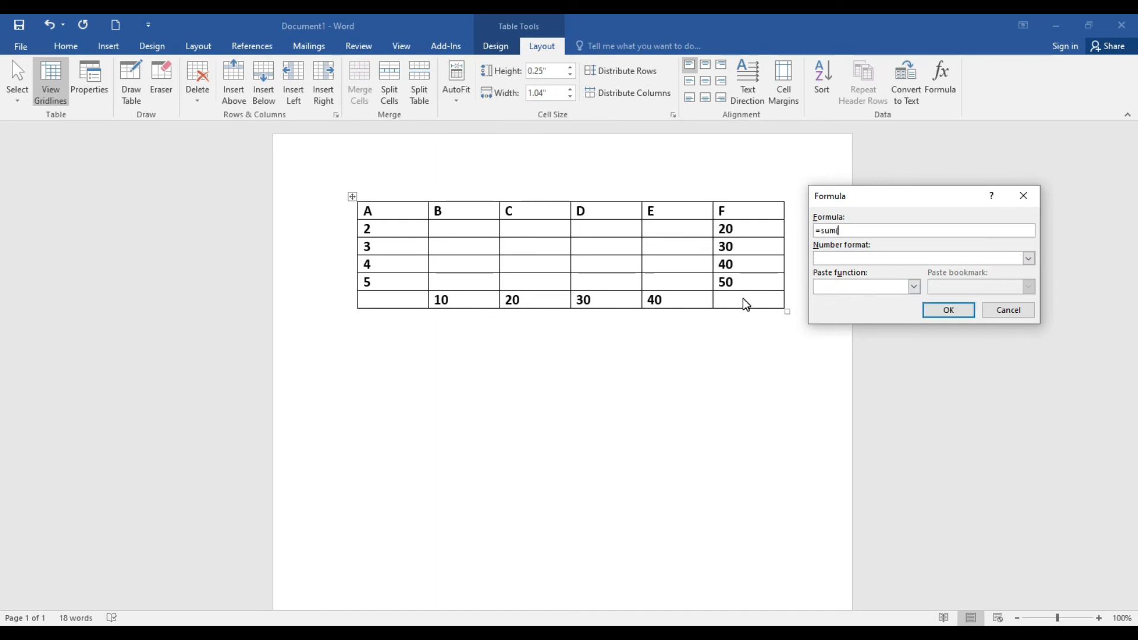
{"action": "type", "text": "(left"}
{"action": "left_click", "coordinate": [948, 311]}
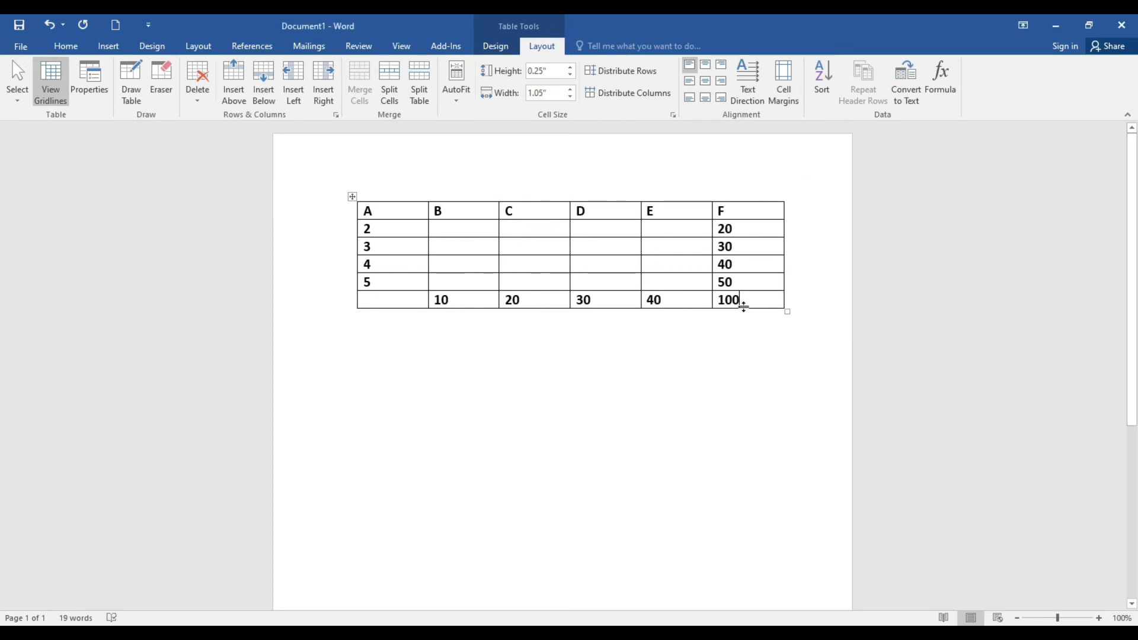
- Insert the formula =f2*f3 in column D, row 2 to multiply the first two numbers of column F
{"action": "left_click", "coordinate": [623, 235]}
{"action": "left_click", "coordinate": [942, 83]}
{"action": "left_click_drag", "start_coordinate": [868, 233], "coordinate": [823, 231]}
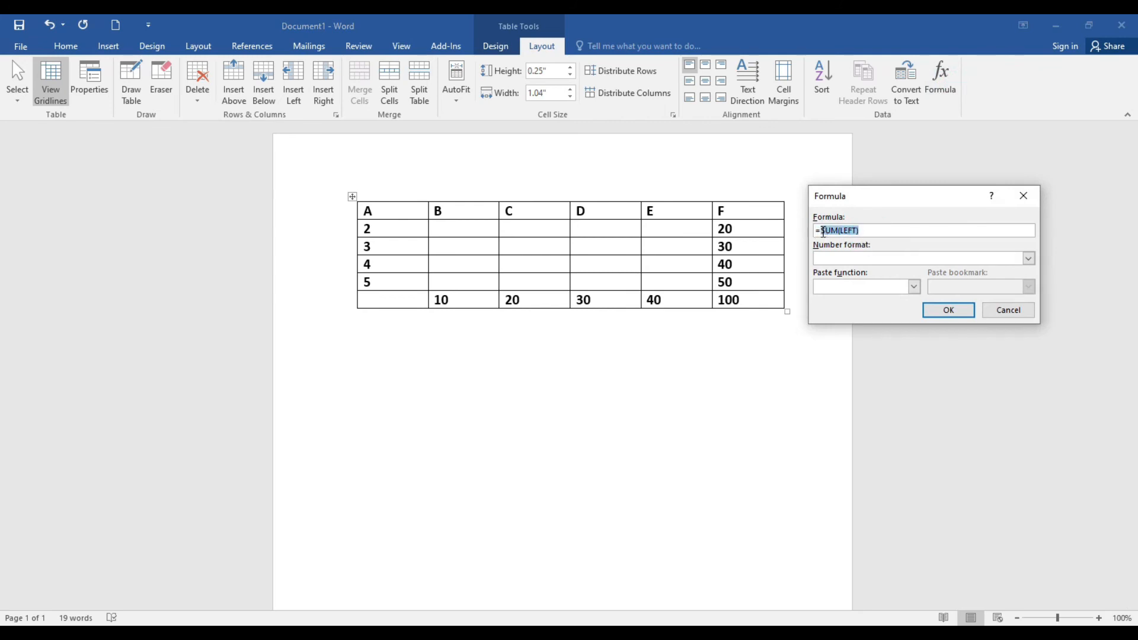
{"action": "key", "text": "BackSpace"}
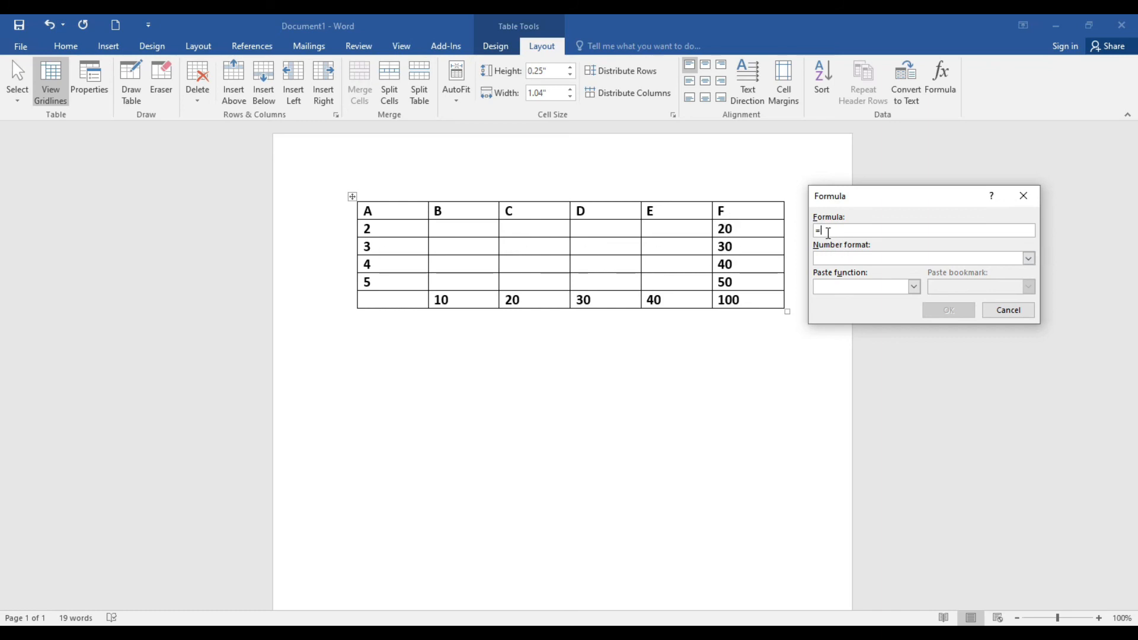
{"action": "type", "text": "f2*"}
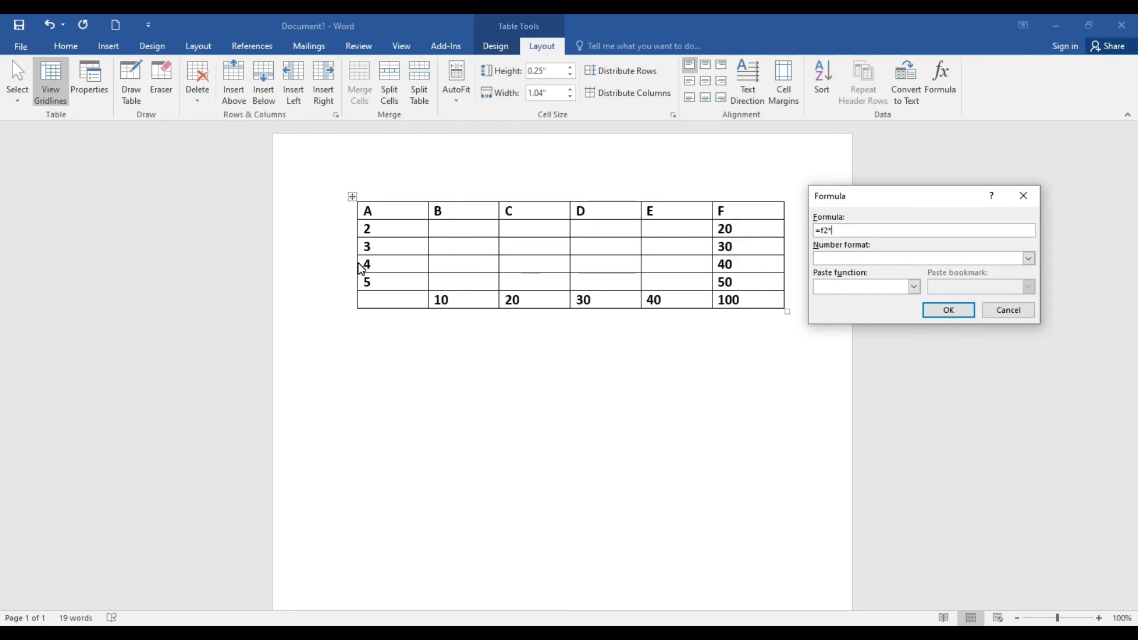
{"action": "type", "text": "f3"}
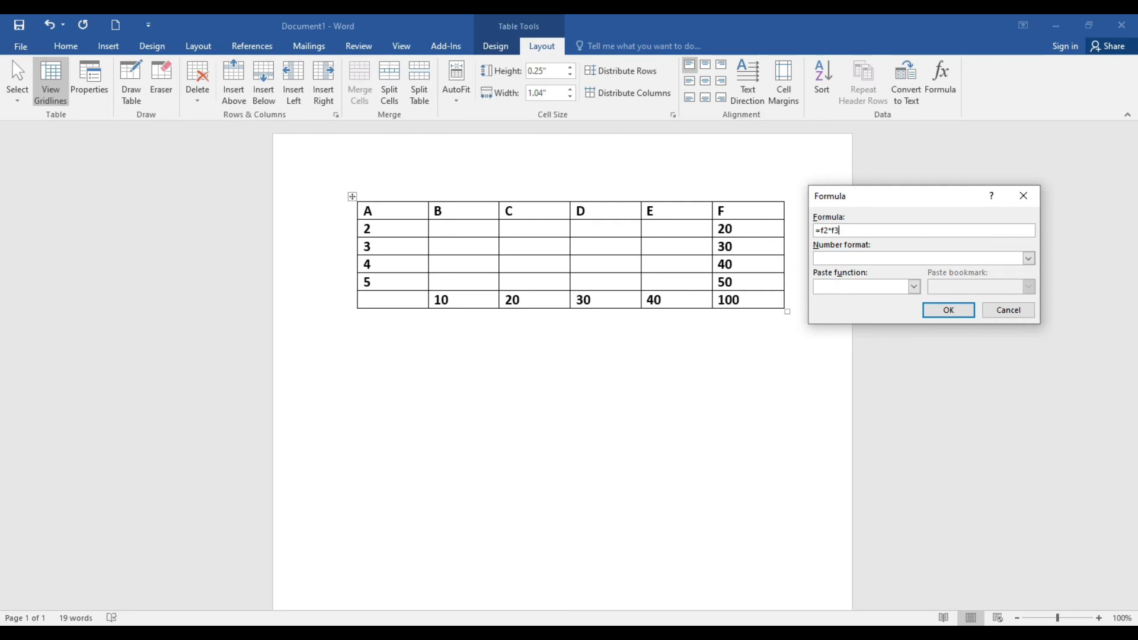
{"action": "left_click", "coordinate": [956, 313]}
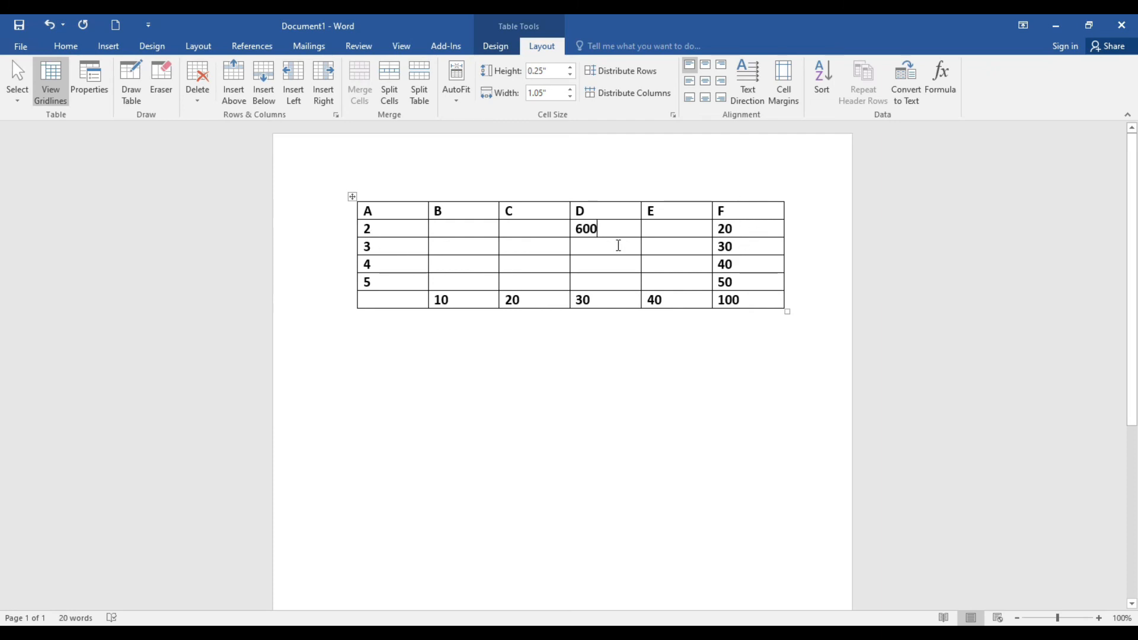
- Insert the formula =f5-f2 in column C, row 2 to subtract column F's row 2 value from its row 5 value
{"action": "left_click", "coordinate": [535, 231]}
{"action": "left_click", "coordinate": [944, 80]}
{"action": "left_click_drag", "start_coordinate": [872, 231], "coordinate": [824, 234]}
{"action": "key", "text": "BackSpace"}
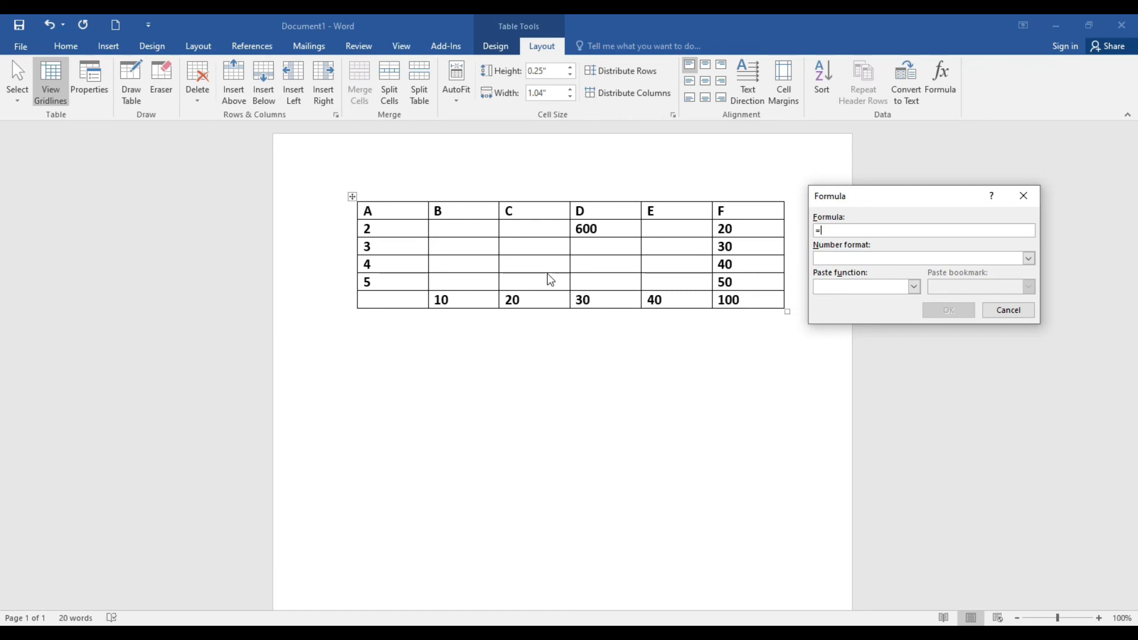
{"action": "type", "text": "f5"}
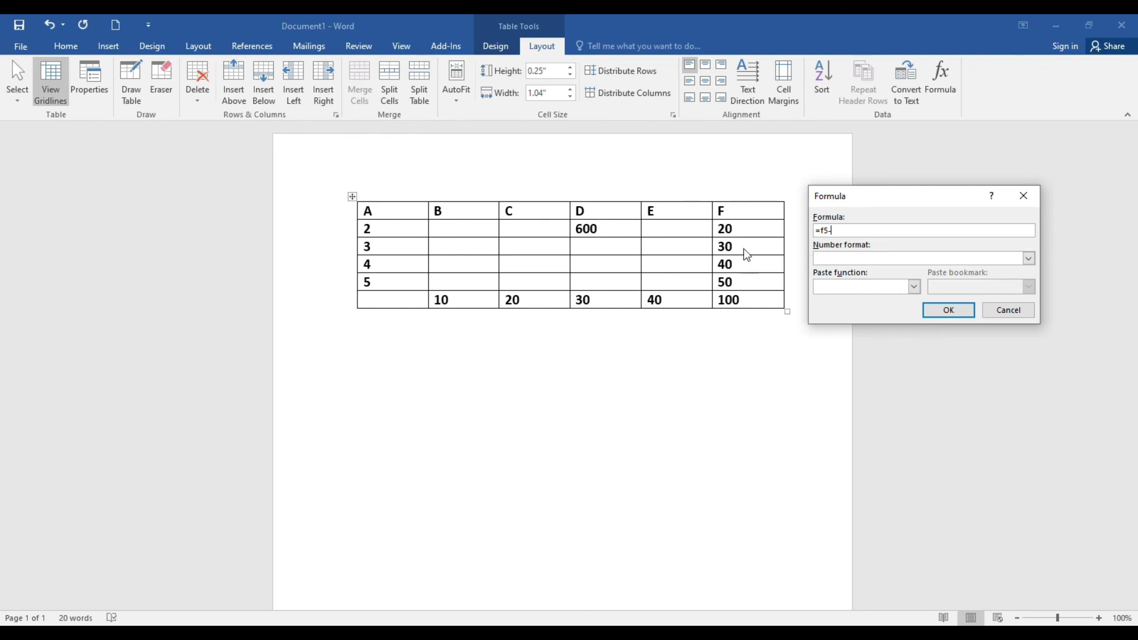
{"action": "type", "text": "-f2"}
{"action": "left_click", "coordinate": [948, 311]}
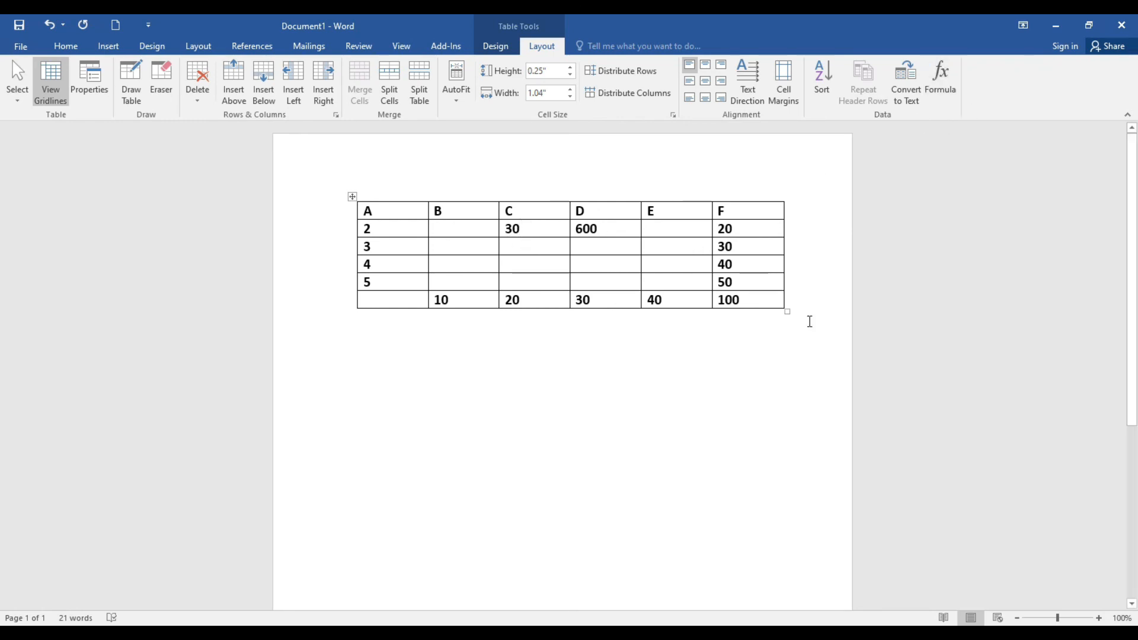
- Insert the formula =f3/f2 in column B, row 2 to divide column F's row 3 value by its row 2 value
{"action": "left_click", "coordinate": [450, 230]}
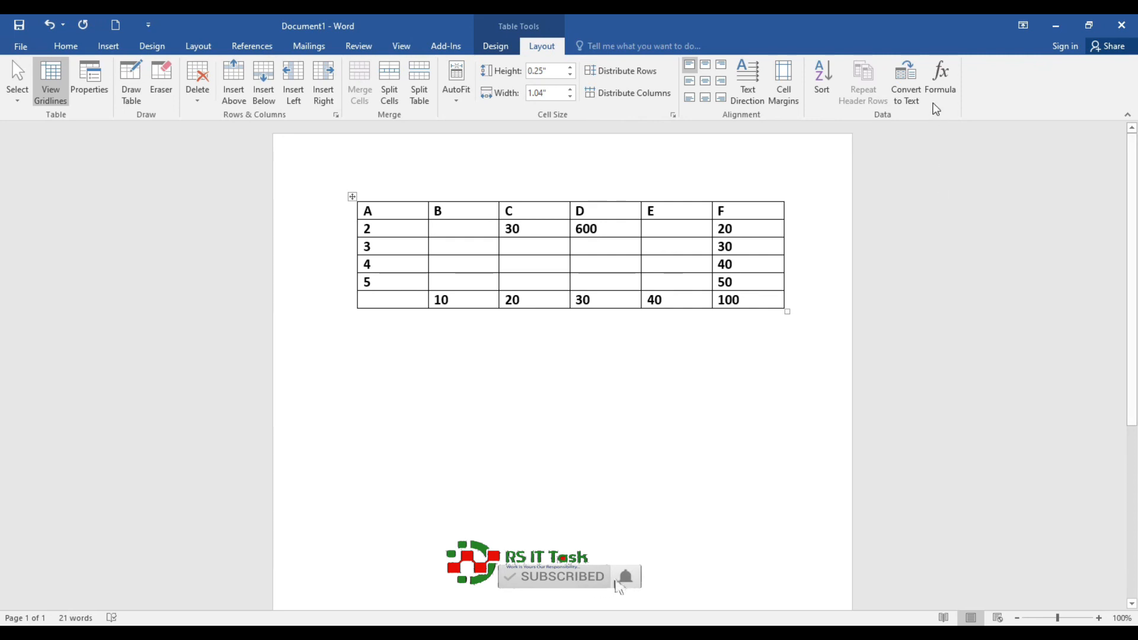
{"action": "left_click", "coordinate": [936, 83]}
{"action": "left_click_drag", "start_coordinate": [871, 230], "coordinate": [820, 230]}
{"action": "key", "text": "BackSpace"}
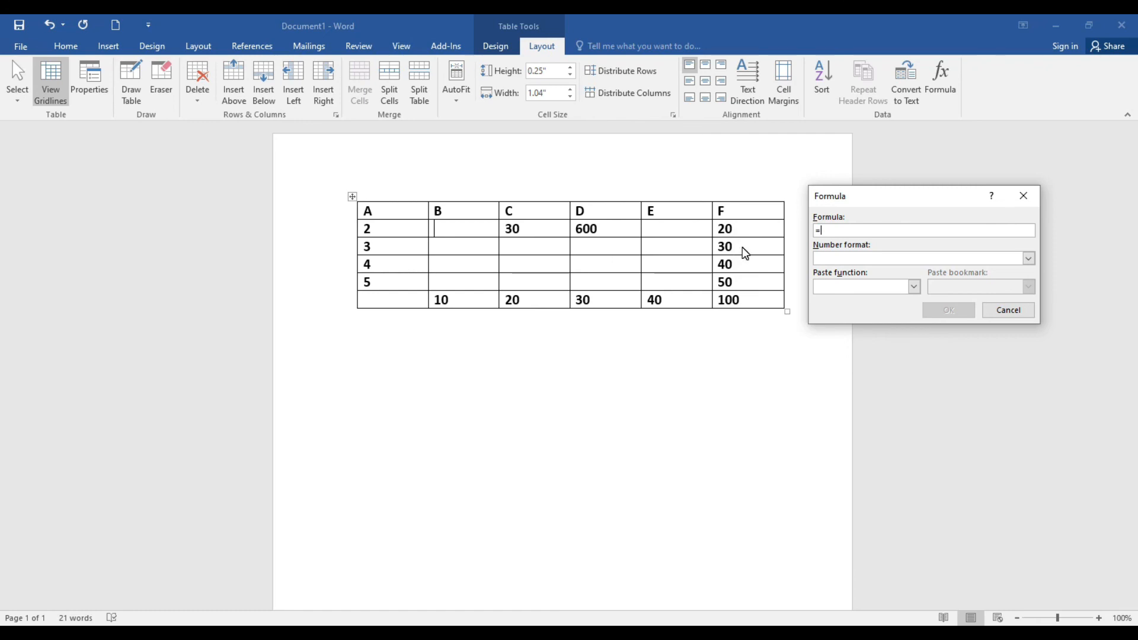
{"action": "type", "text": "f3"}
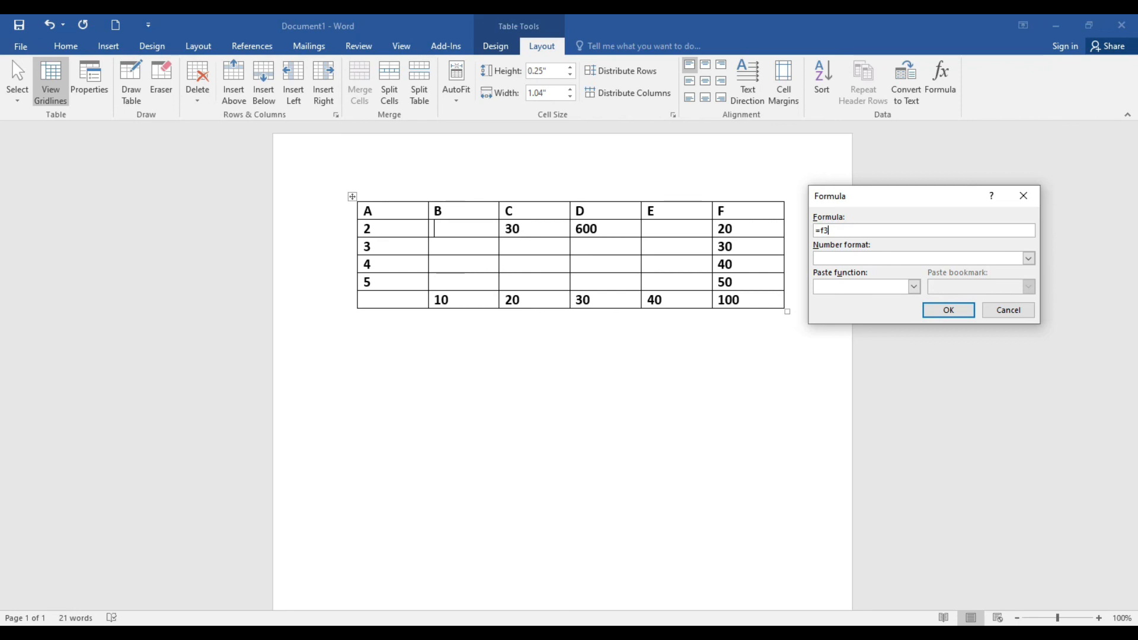
{"action": "type", "text": "/f2"}
{"action": "left_click", "coordinate": [954, 313]}
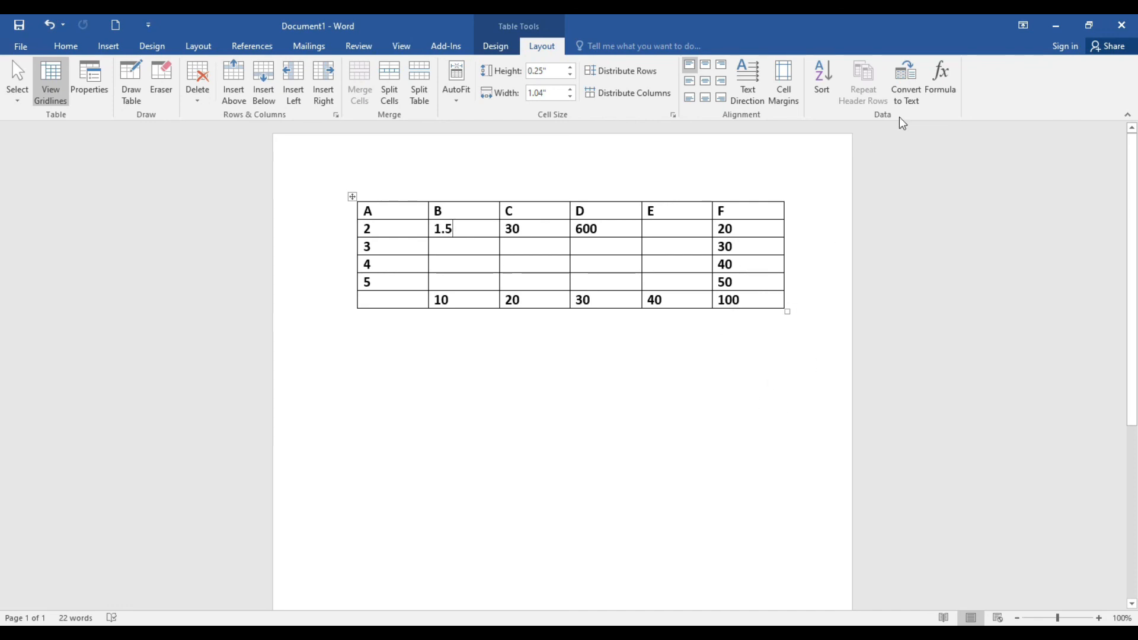
{"action": "left_click", "coordinate": [941, 80]}
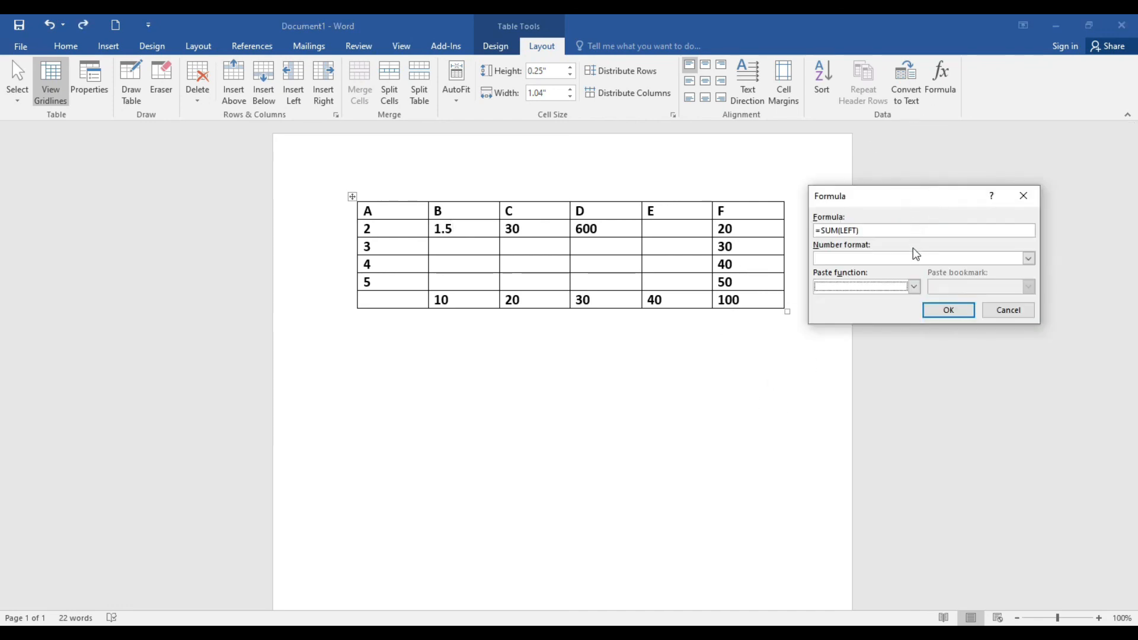
{"action": "left_click", "coordinate": [914, 286]}
{"action": "scroll", "coordinate": [861, 336], "scroll_direction": "down", "scroll_amount": 2}
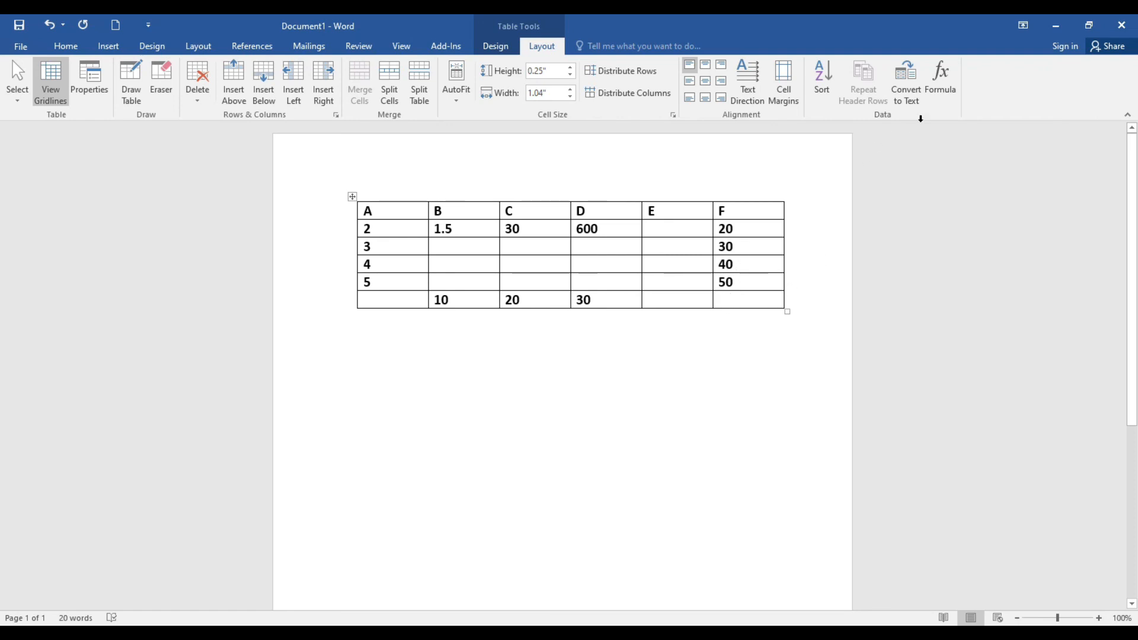
- Try to insert a MAX formula with the argument above in the bottom cell of column F
{"action": "left_click", "coordinate": [942, 82]}
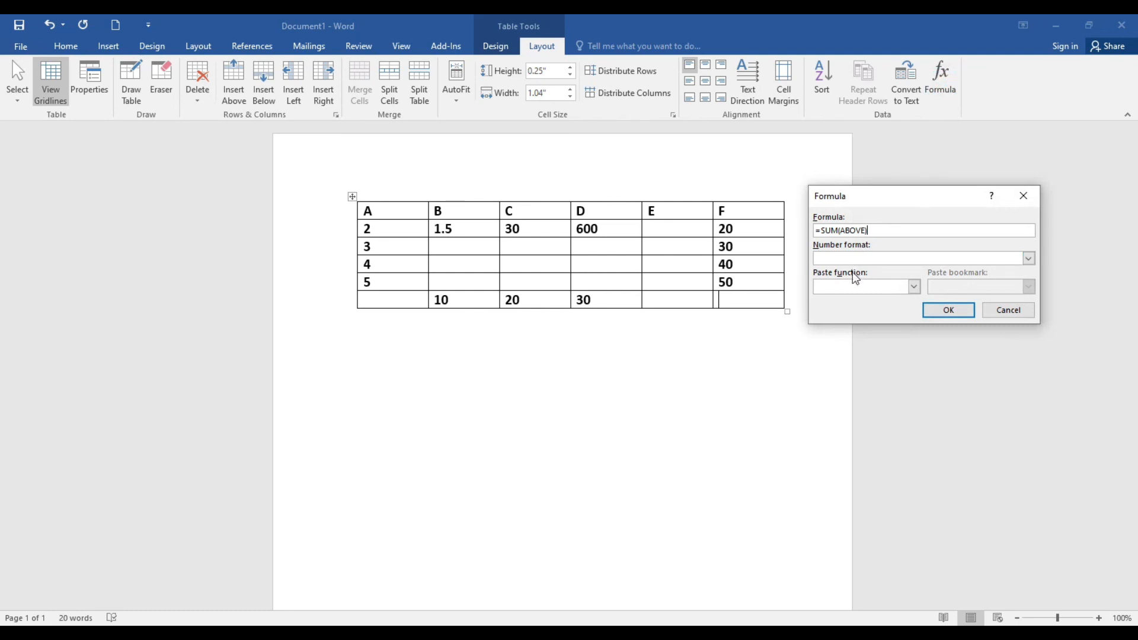
{"action": "key", "text": "ctrl+a"}
{"action": "key", "text": "BackSpace"}
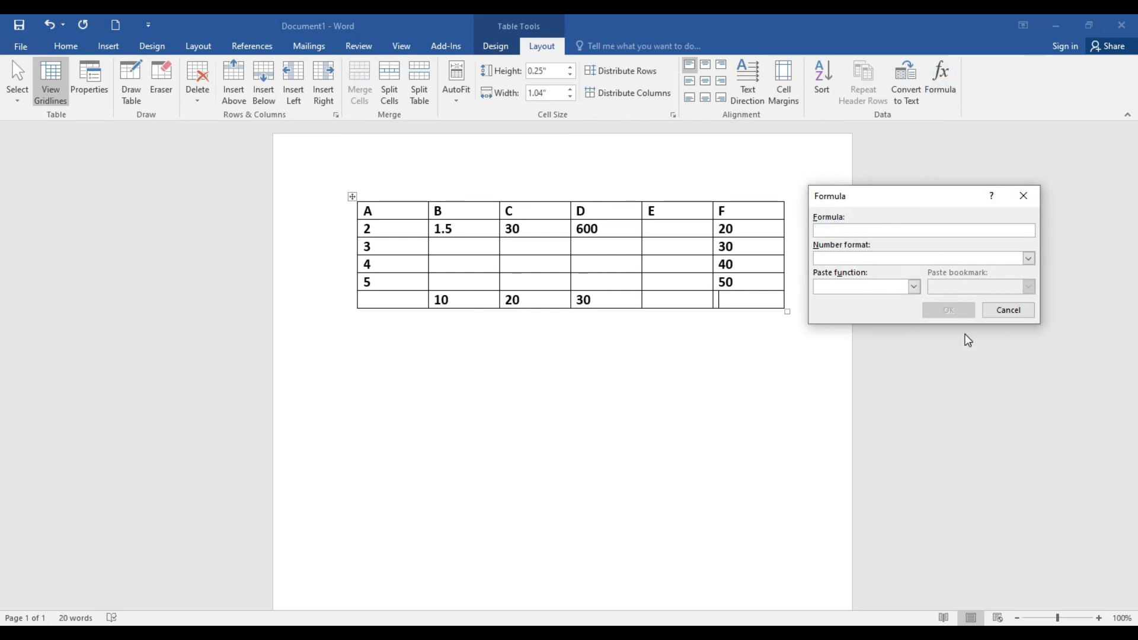
{"action": "left_click", "coordinate": [914, 287]}
{"action": "scroll", "coordinate": [865, 332], "scroll_direction": "down", "scroll_amount": 1}
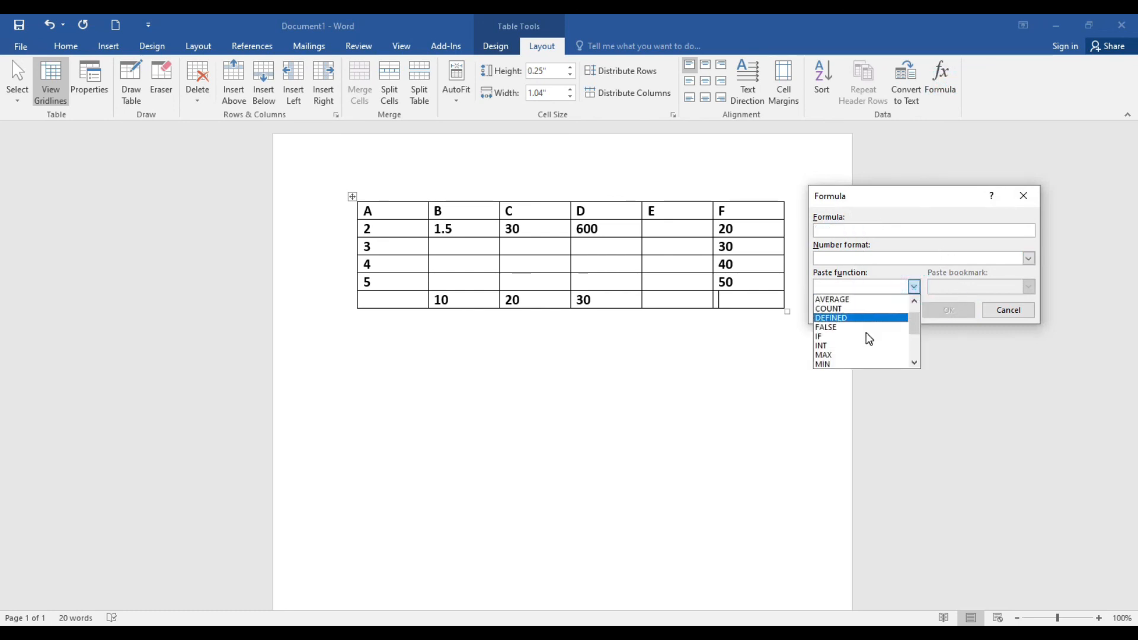
{"action": "left_click", "coordinate": [838, 355]}
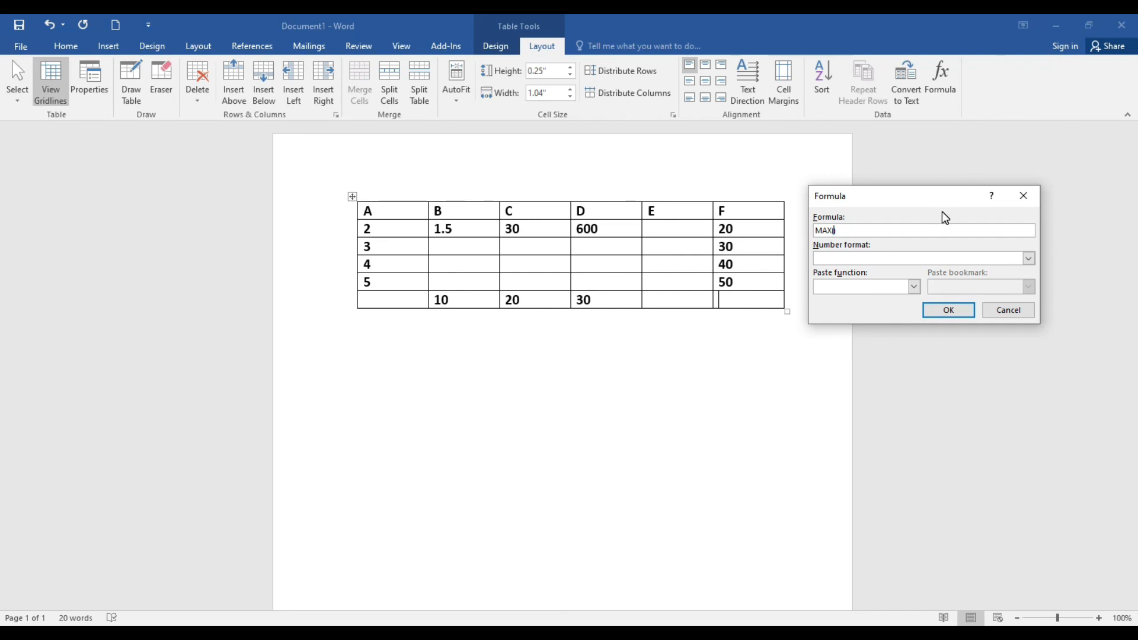
{"action": "type", "text": "above"}
{"action": "left_click", "coordinate": [943, 312]}
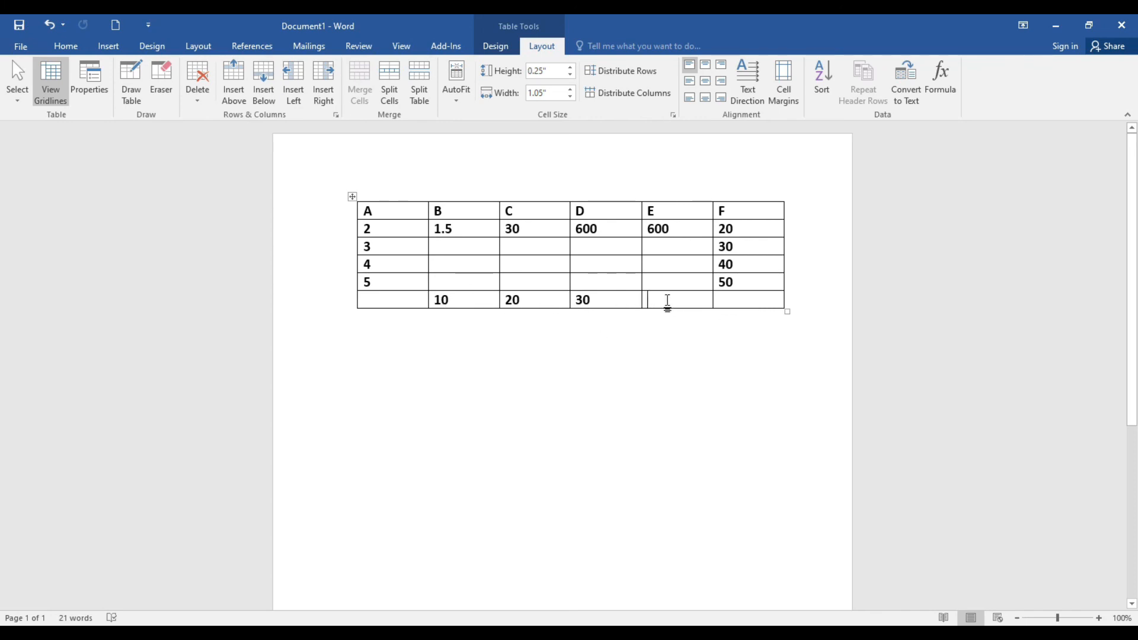
- Insert the formula =MIN(LEFT) in the bottom cell of column E to find the smallest number in its row
{"action": "left_click", "coordinate": [940, 84]}
{"action": "left_click", "coordinate": [913, 287]}
{"action": "scroll", "coordinate": [854, 344], "scroll_direction": "down", "scroll_amount": 1}
{"action": "scroll", "coordinate": [848, 352], "scroll_direction": "down", "scroll_amount": 1}
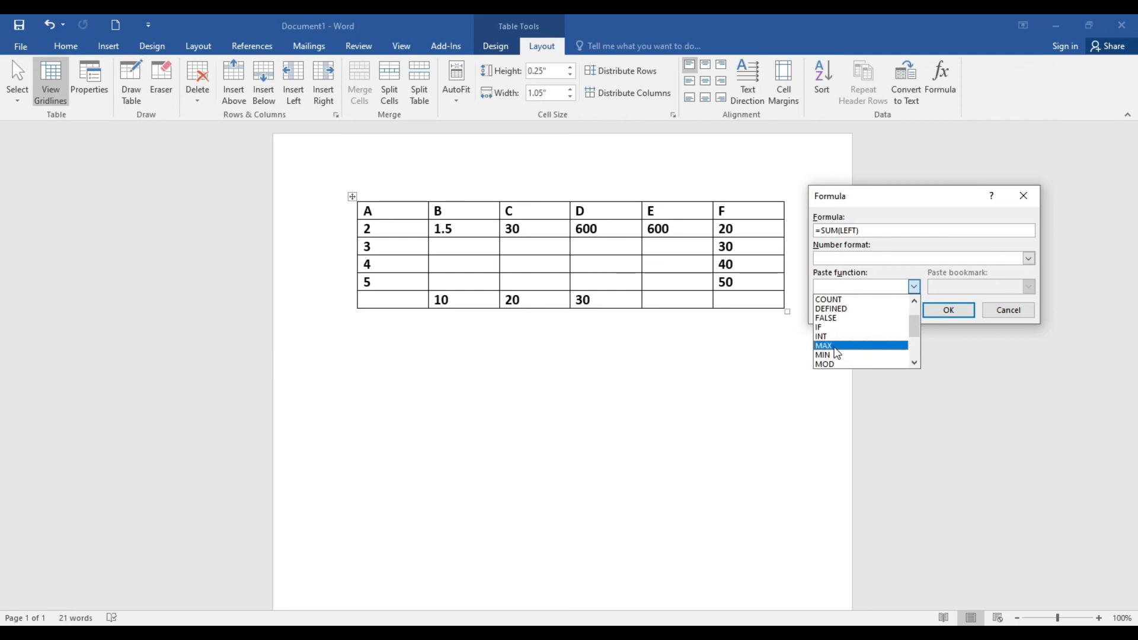
{"action": "left_click", "coordinate": [834, 356]}
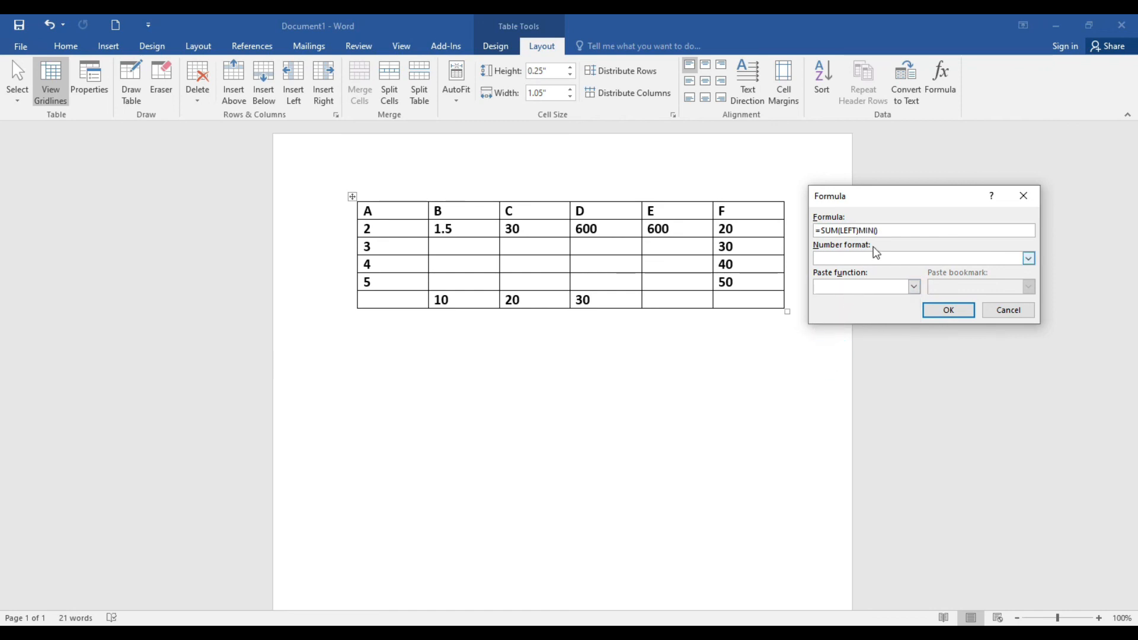
{"action": "left_click", "coordinate": [833, 231]}
{"action": "key", "text": "BackSpace"}
{"action": "key", "text": "BackSpace"}
{"action": "key", "text": "BackSpace"}
{"action": "type", "text": "MIN"}
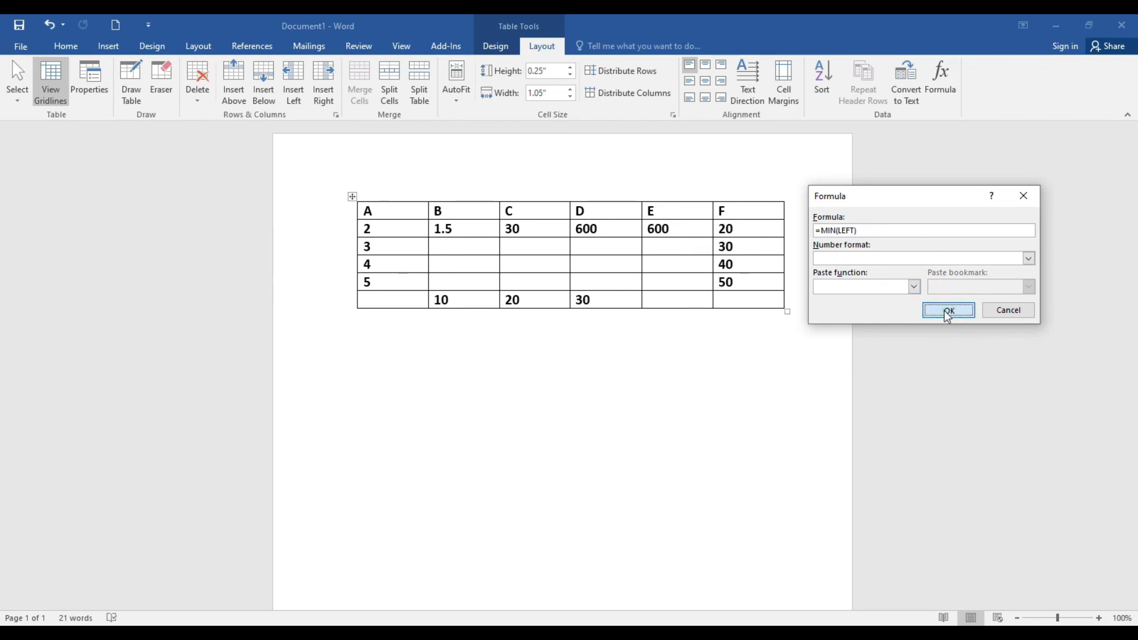
{"action": "left_click", "coordinate": [948, 309]}
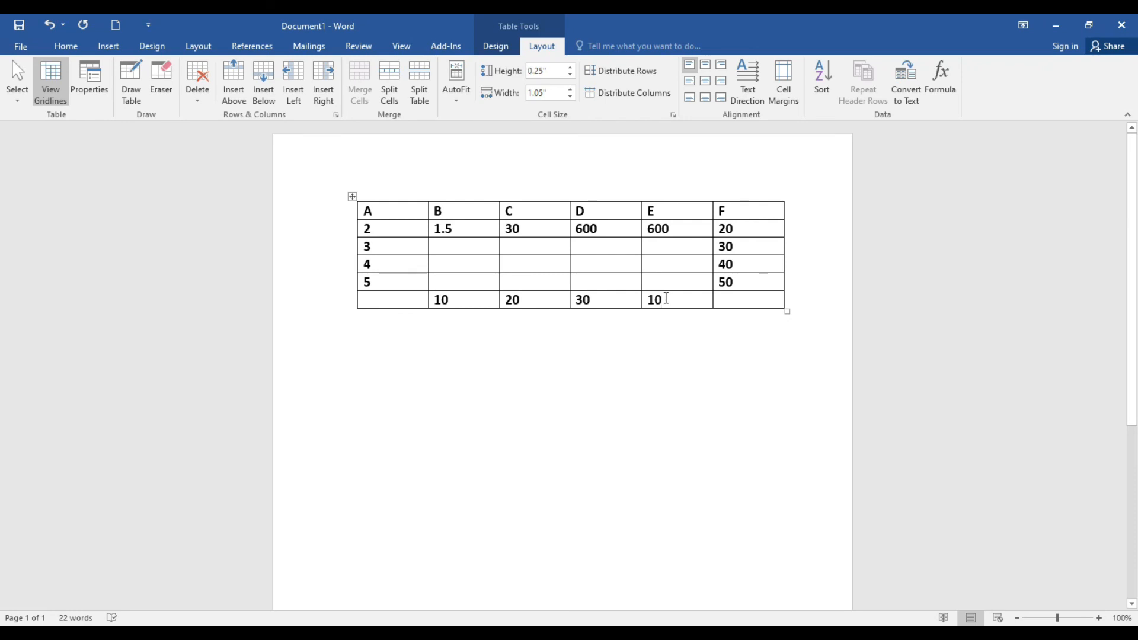